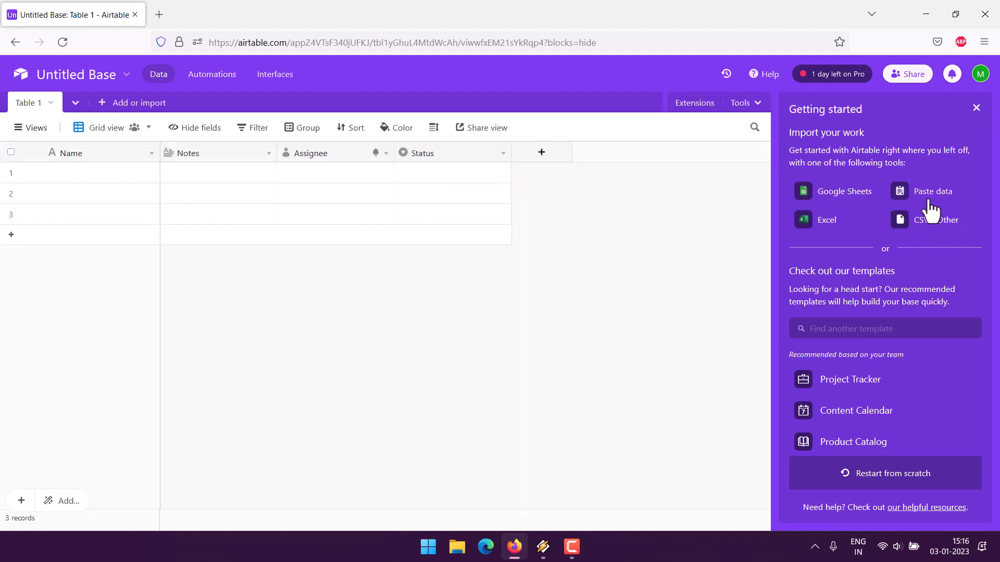
Step: Delete the Status, Assignee and Notes fields from Table 1
click(501, 157)
scroll(468, 323, down, 1)
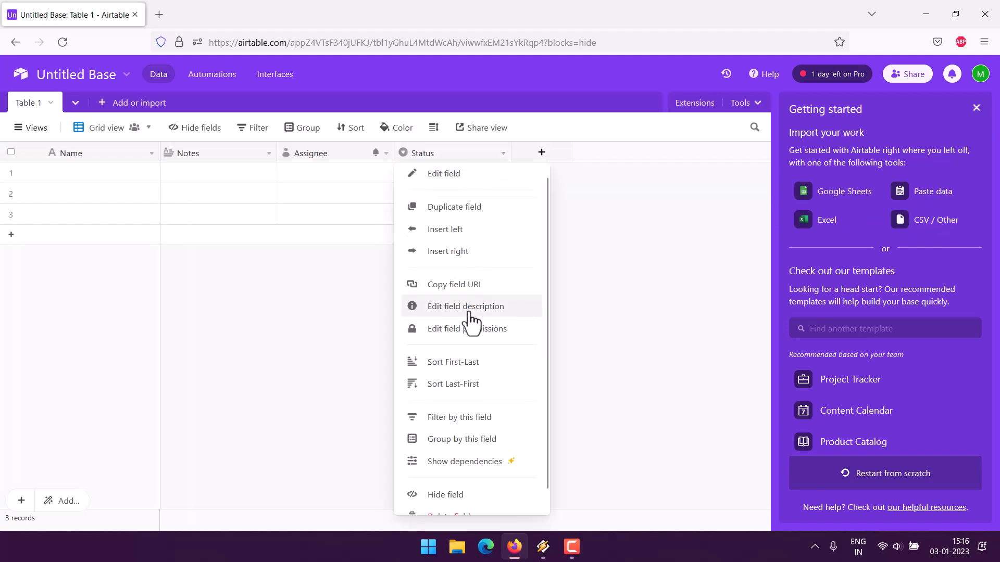
click(461, 497)
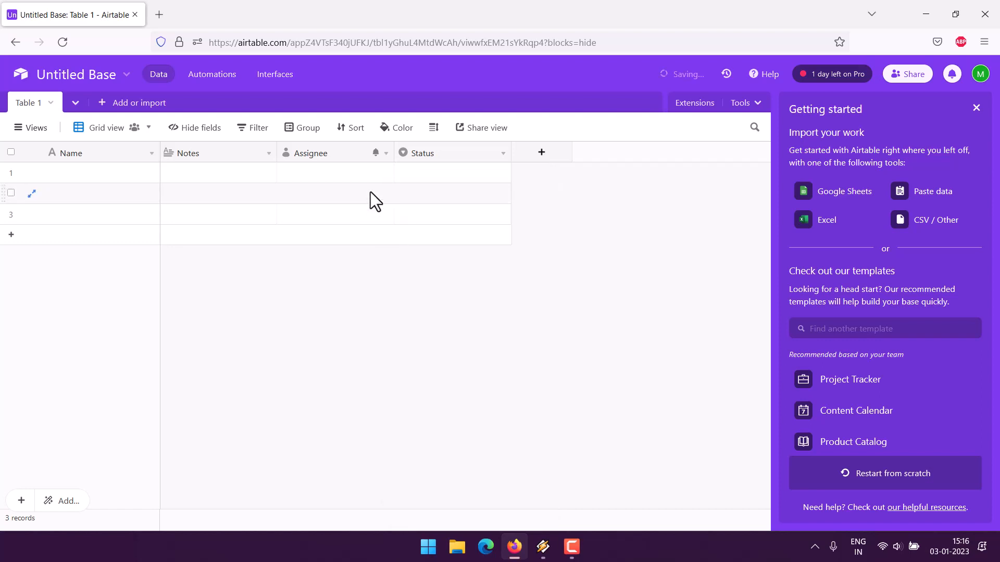
click(385, 153)
scroll(376, 280, down, 1)
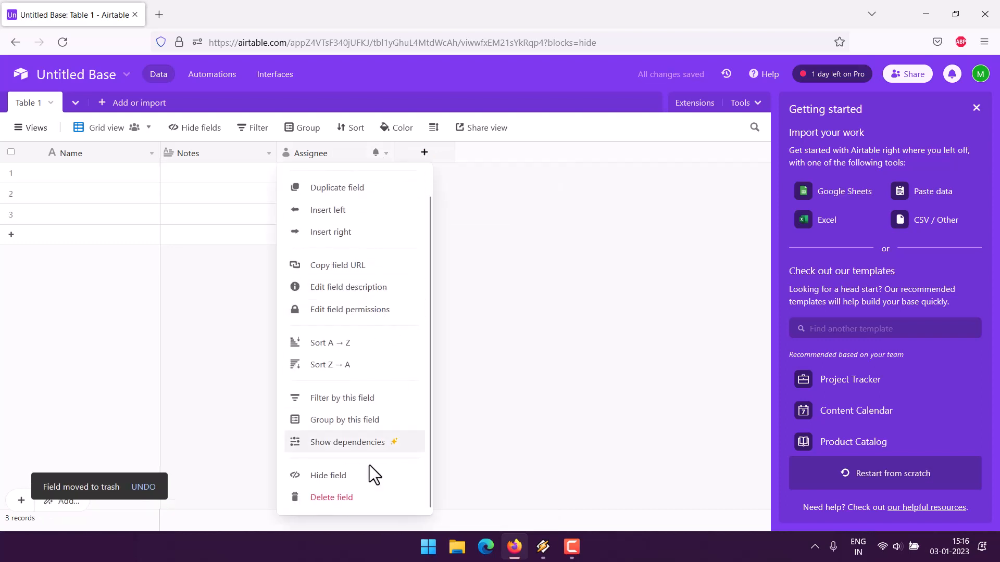
click(350, 504)
click(268, 153)
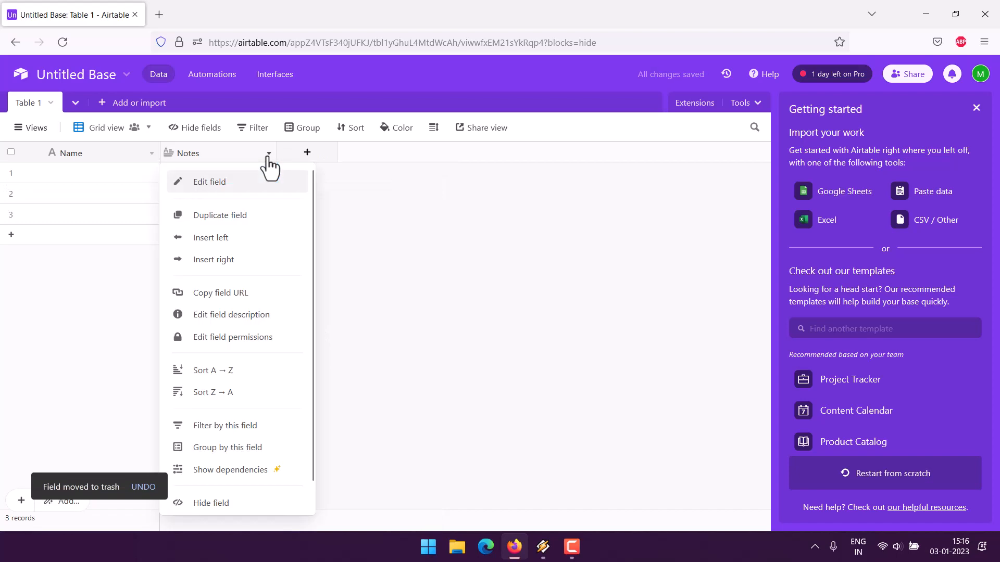
scroll(213, 500, down, 1)
click(214, 499)
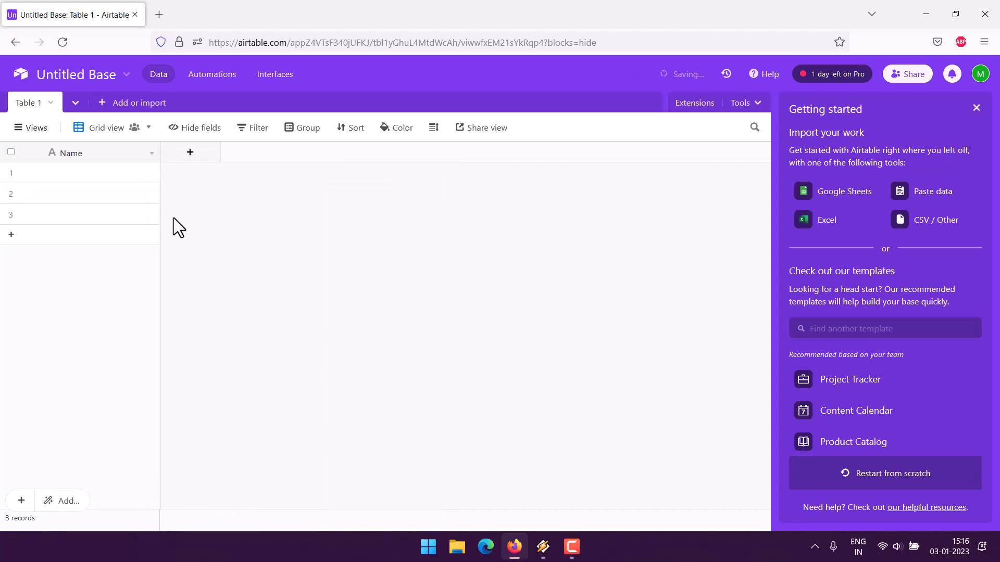
Step: Rename the primary Name field to No and change its type to Autonumber
click(151, 154)
click(134, 182)
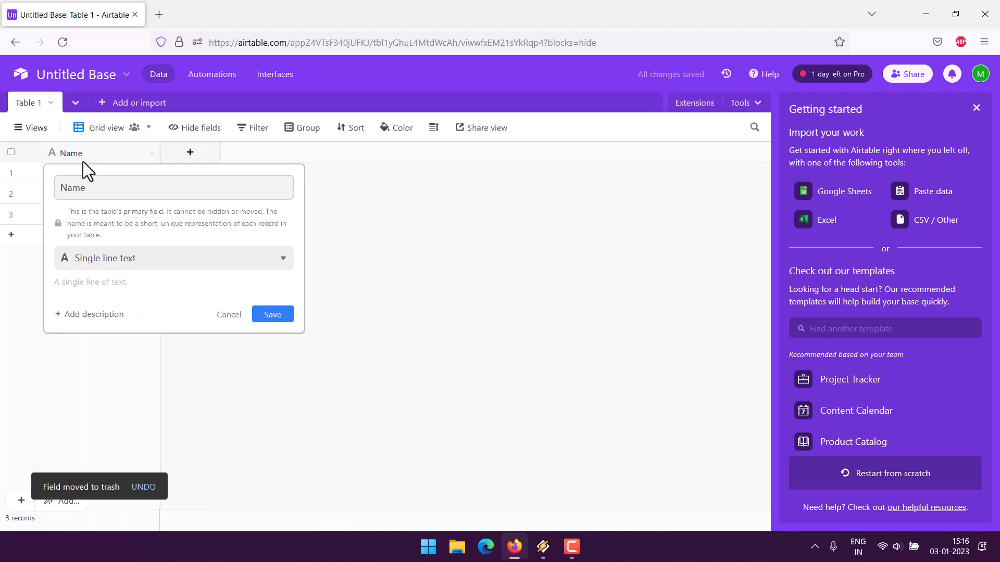
drag(156, 191, 52, 188)
text(No)
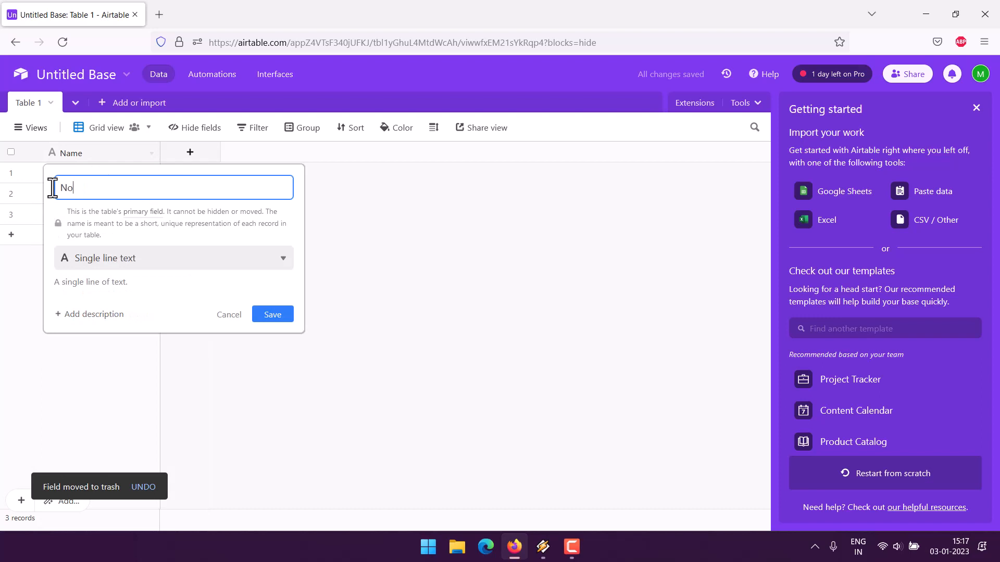
click(99, 263)
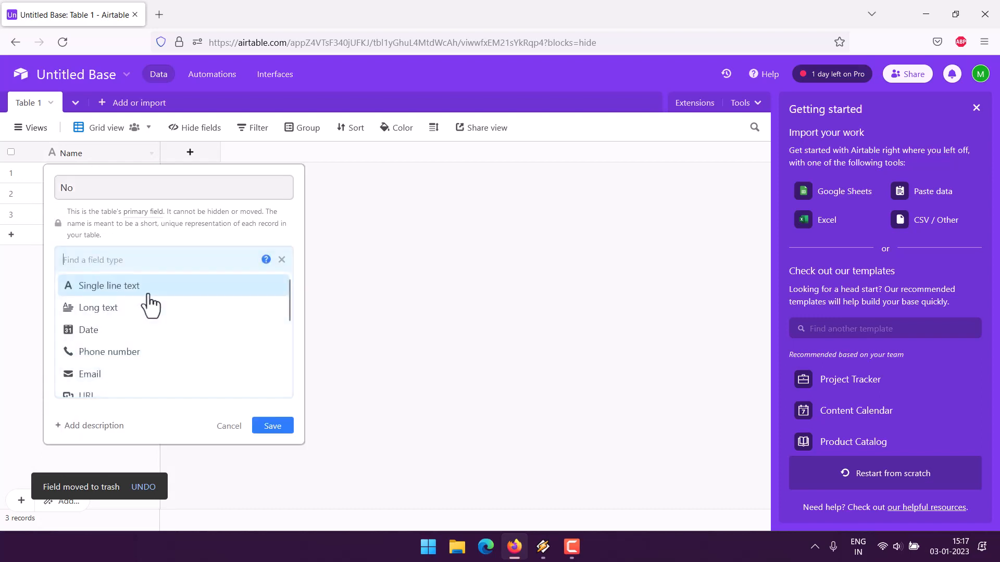
scroll(140, 333, down, 3)
click(122, 361)
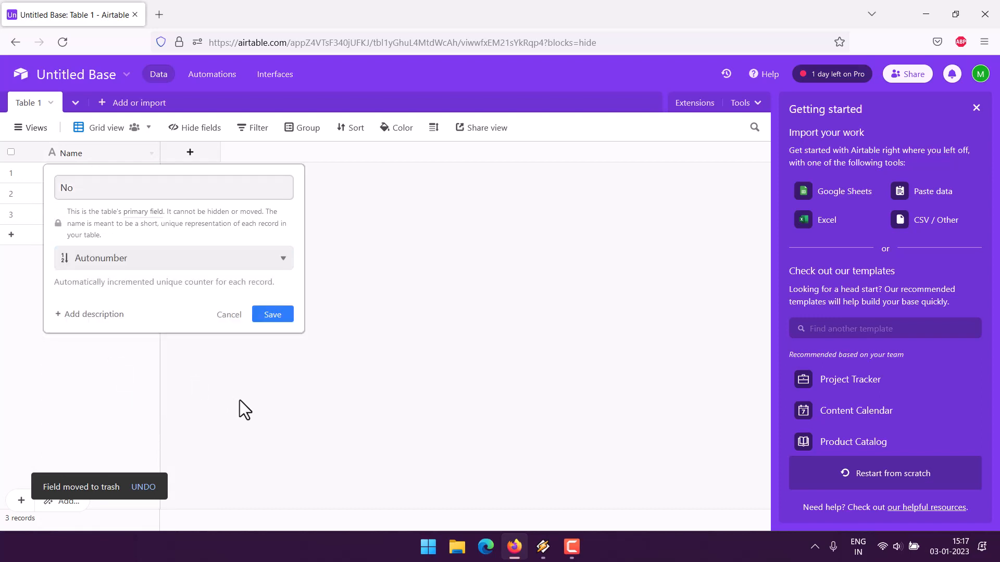
click(272, 316)
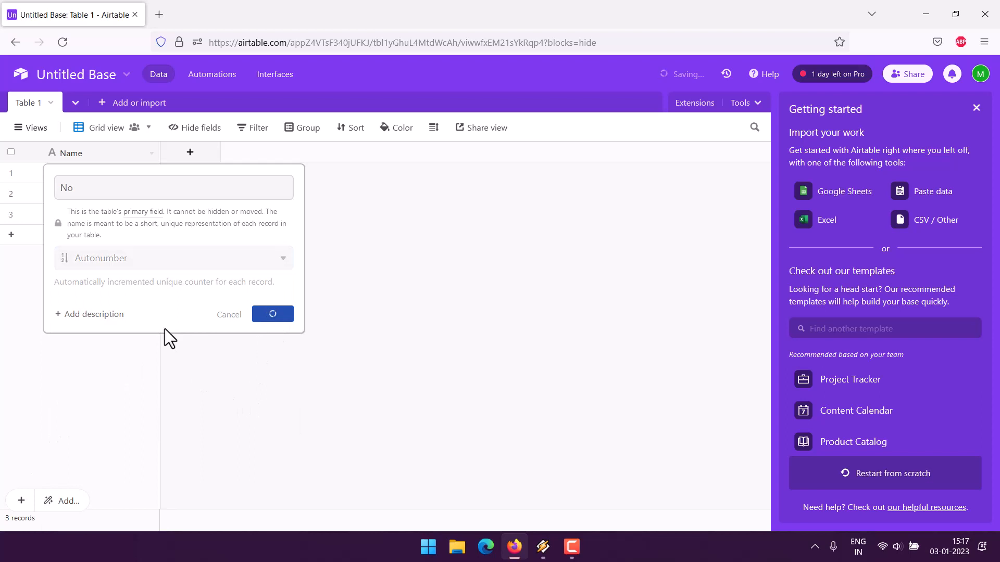
Step: Add a date field named Date with the Friendly date format and time included in 24 hour format
click(186, 154)
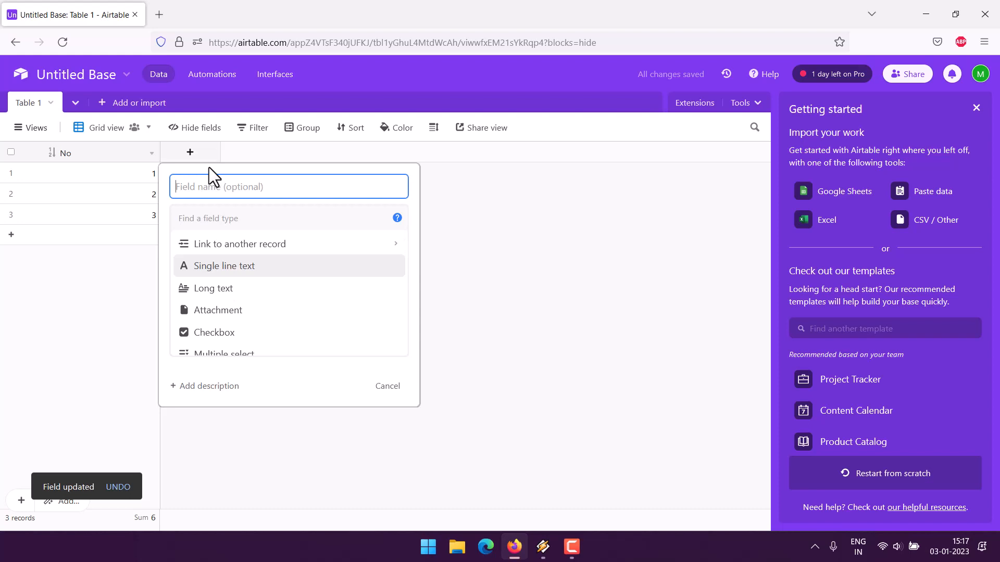
text(Date)
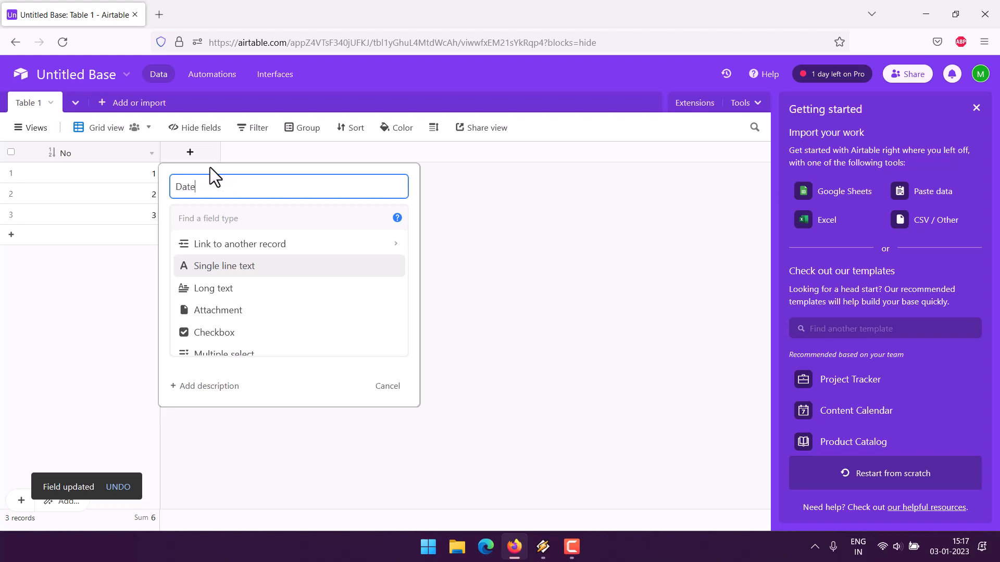
scroll(290, 295, down, 3)
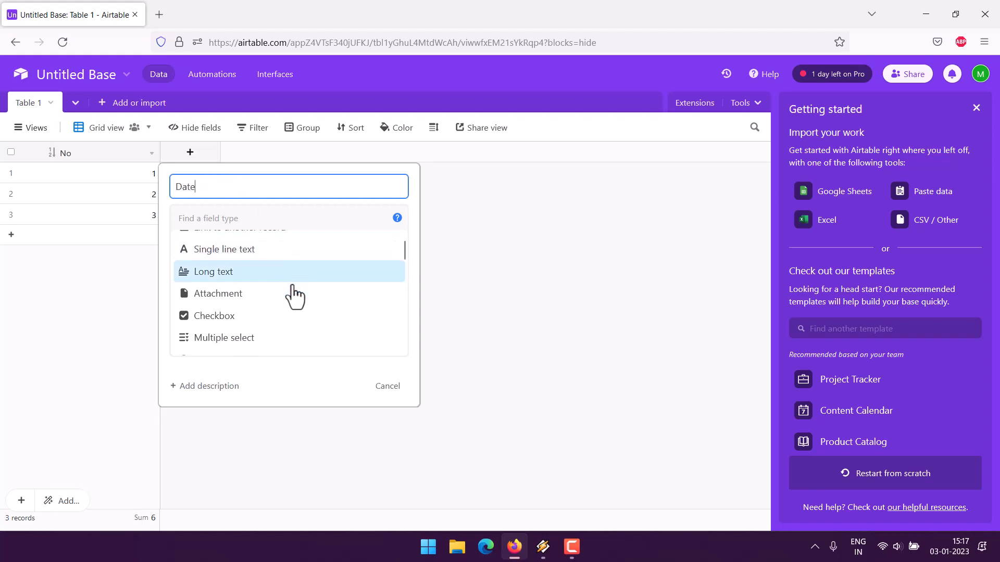
scroll(294, 294, down, 2)
click(216, 287)
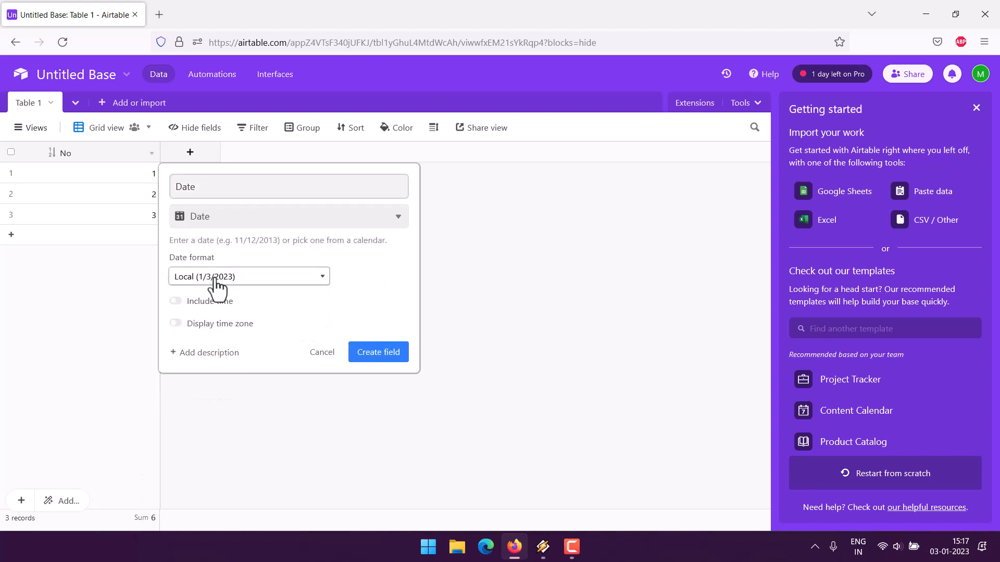
click(227, 280)
click(221, 312)
click(210, 302)
click(275, 343)
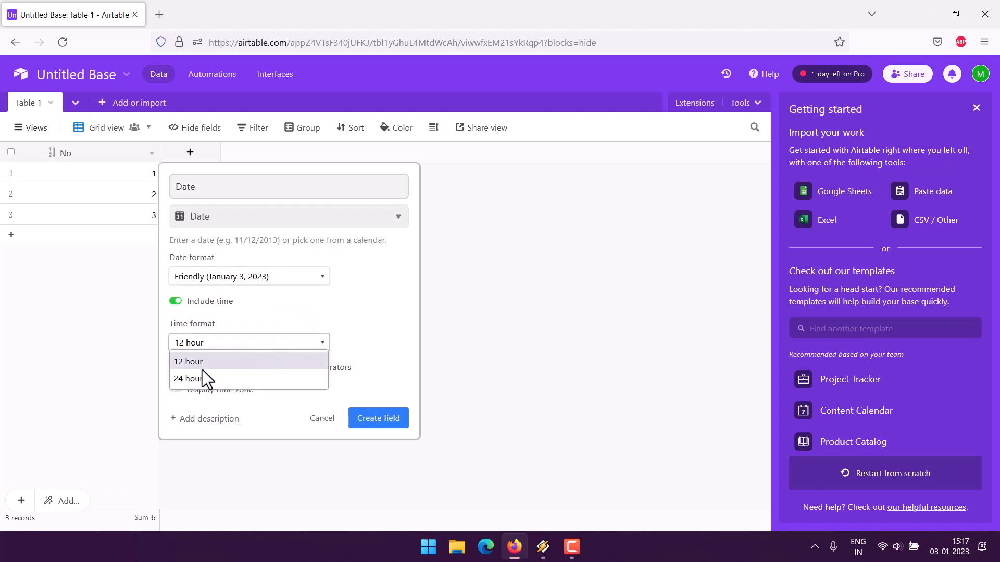
click(202, 377)
click(392, 419)
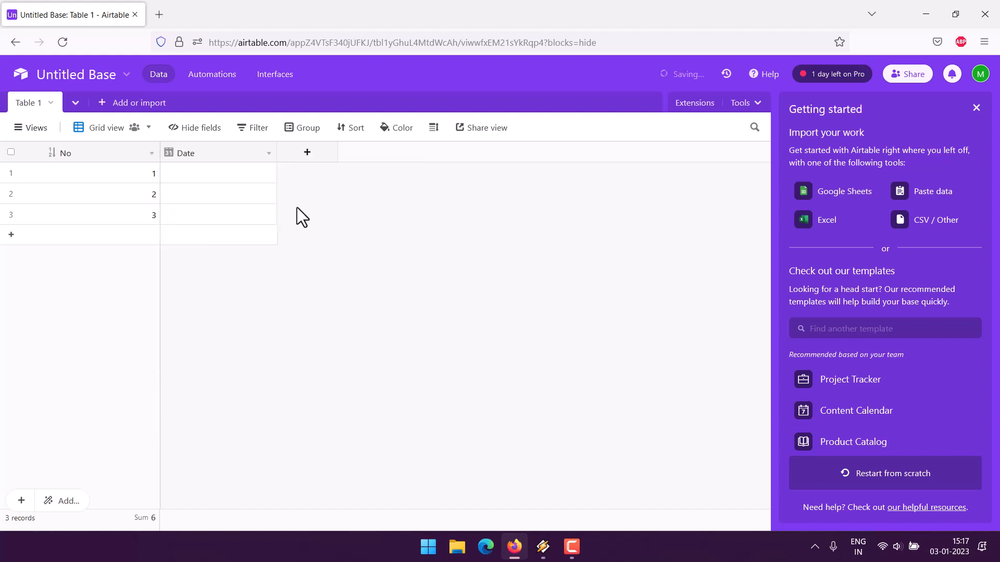
Step: Add a single line text field named Guest Name after the Date field
click(308, 152)
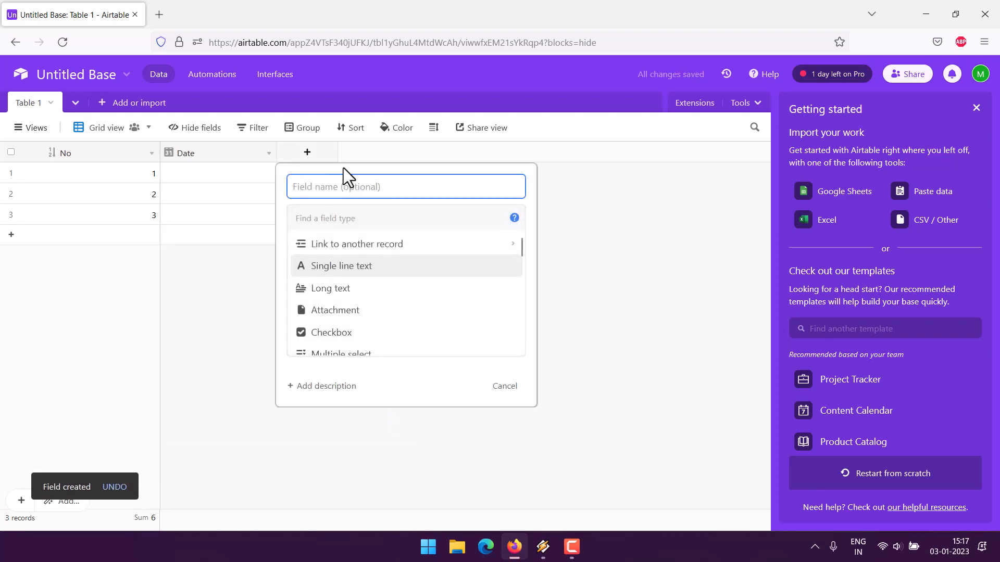
text(Guest Name)
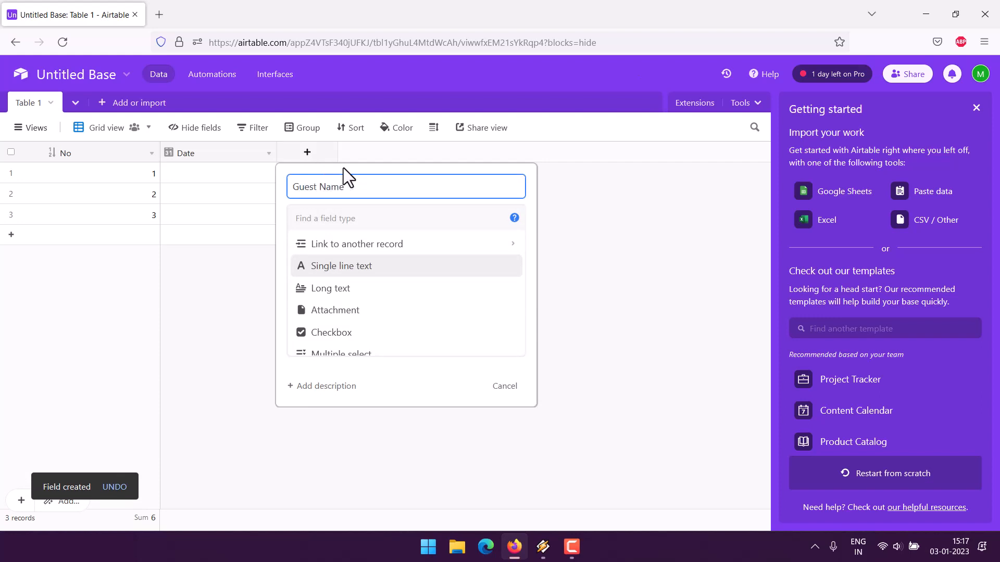
click(356, 268)
click(495, 319)
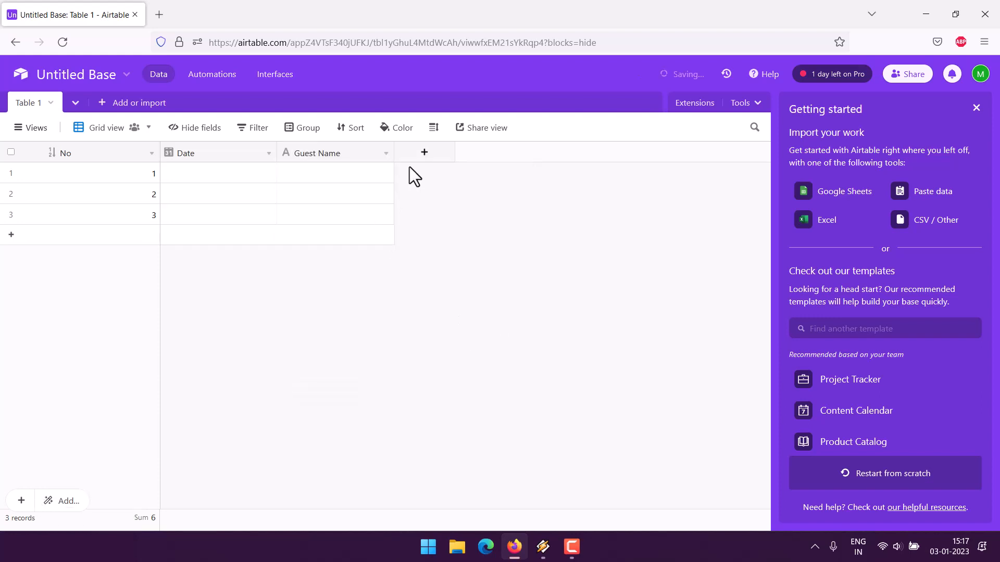
Step: Set up a new field named Menu with the Multiple select type
click(422, 152)
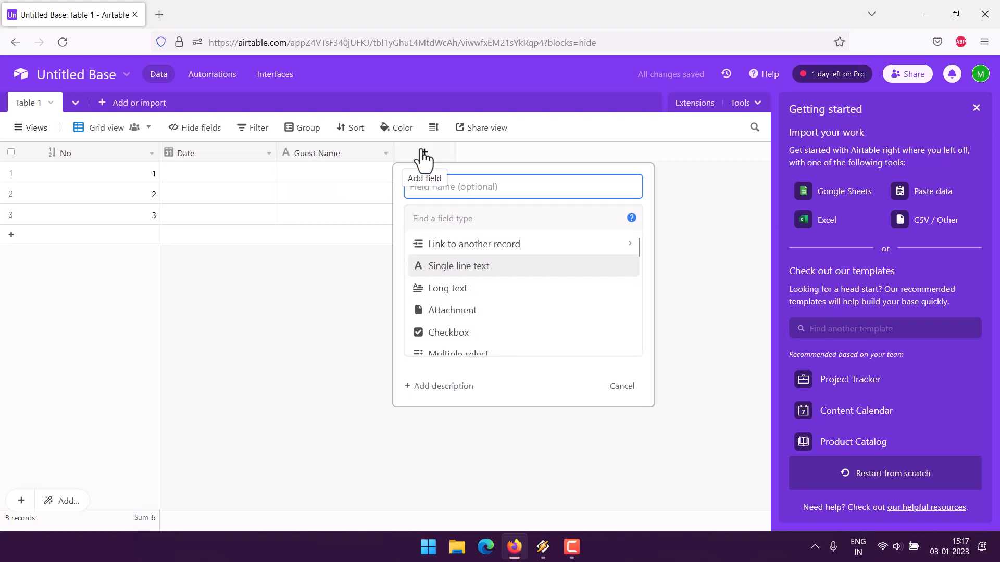
text(Menu)
scroll(523, 265, down, 2)
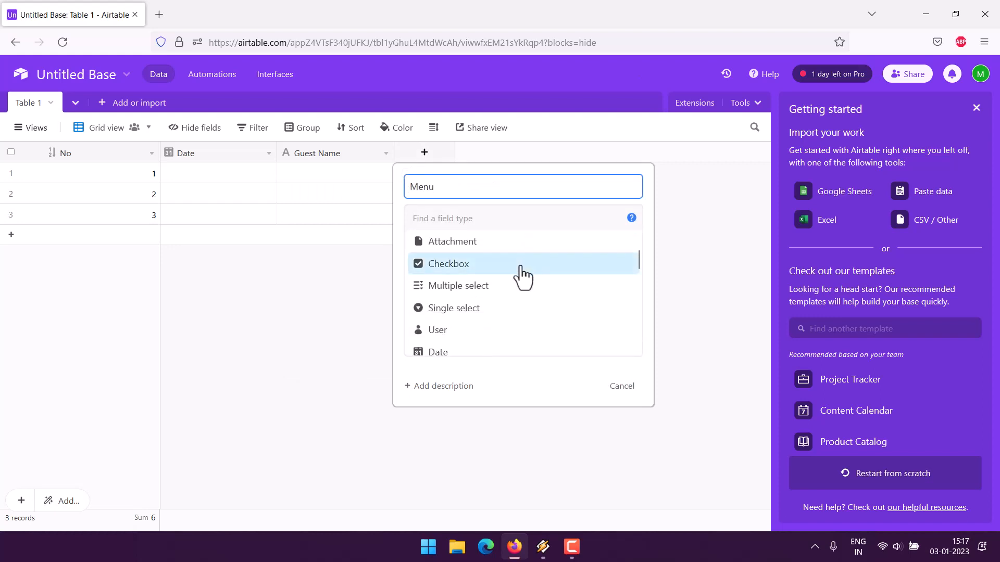
click(464, 293)
Step: Give the Menu field the options Starter, Side Dish, Main Dish and Desert, and create the field
click(458, 328)
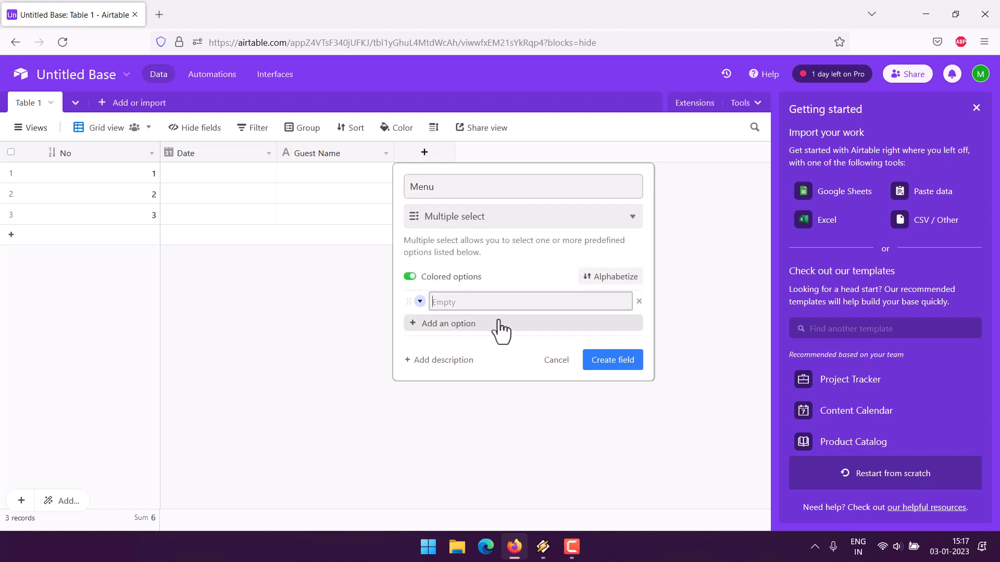
text(Starter)
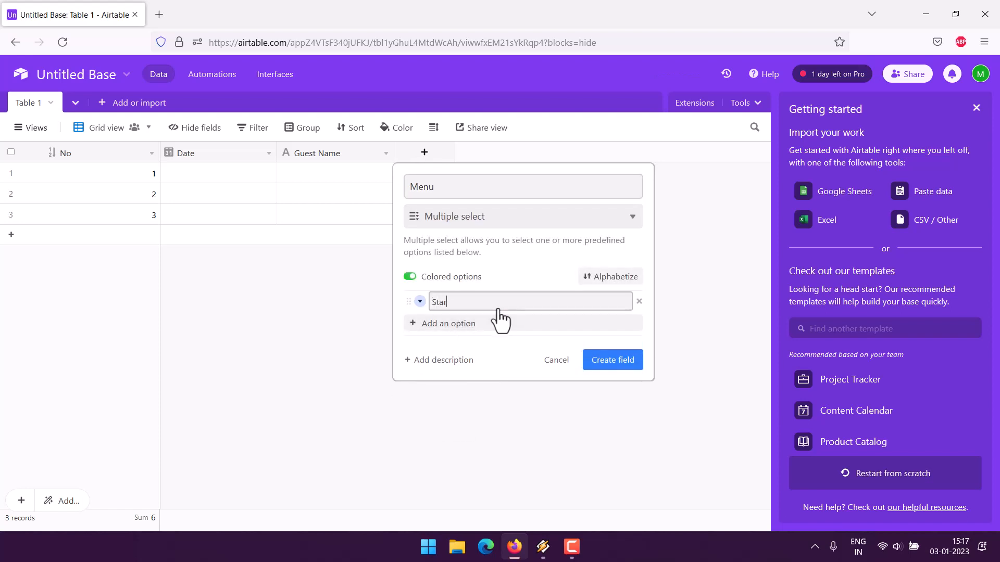
click(491, 325)
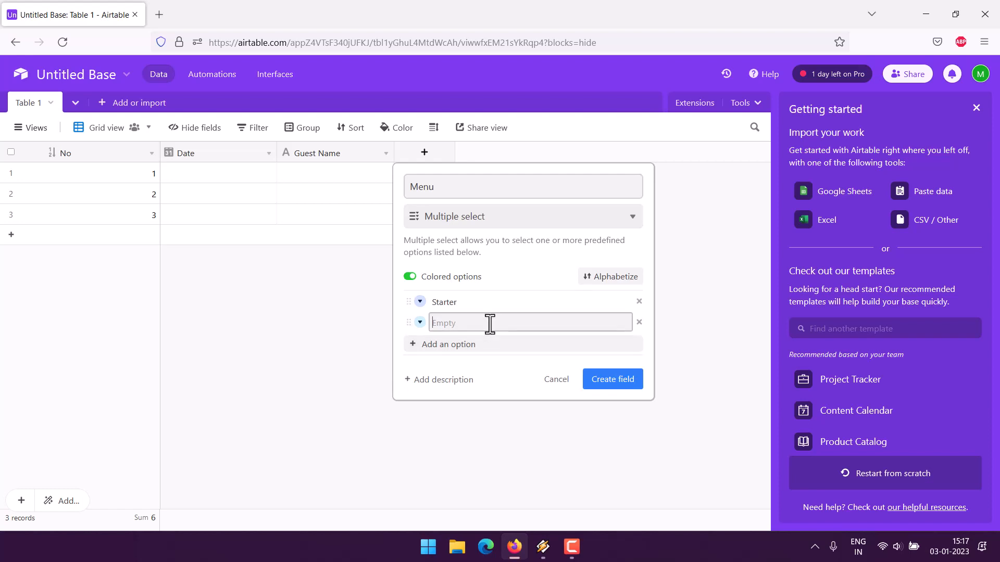
text(Side Dish)
click(477, 344)
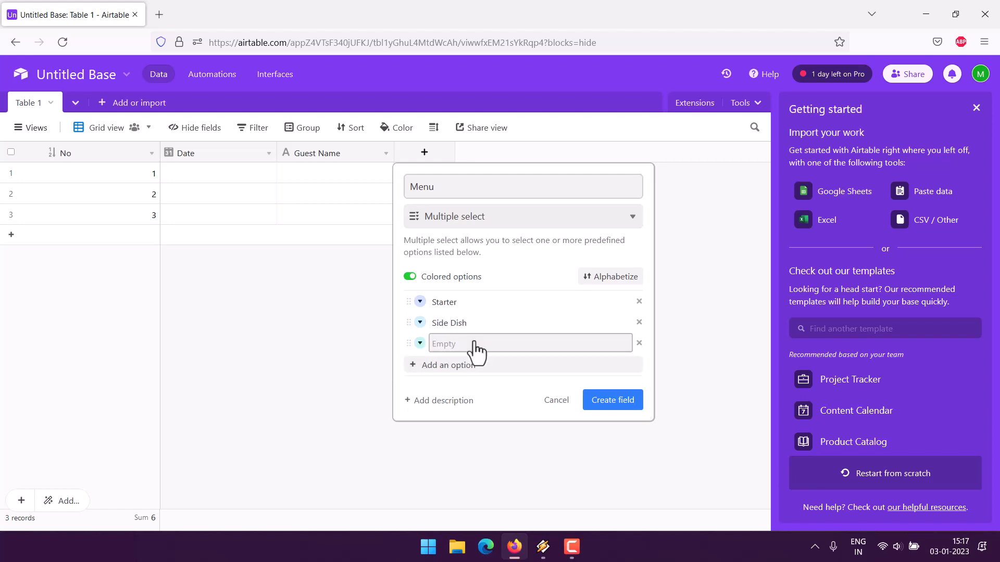
text(Main Dish)
click(462, 367)
text(Desert)
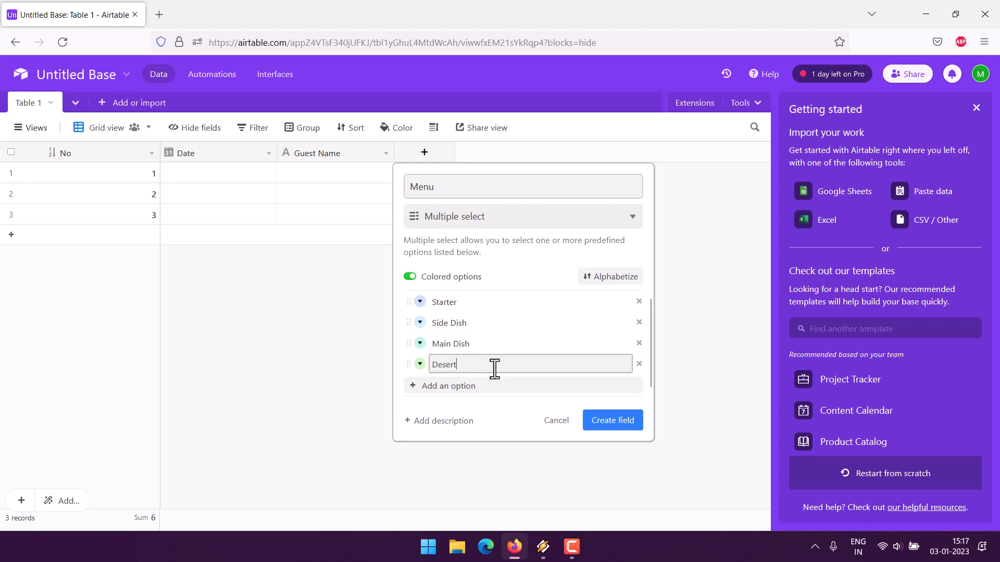
click(625, 422)
Step: Add a single line text field named Menu Item after the Menu field
click(543, 153)
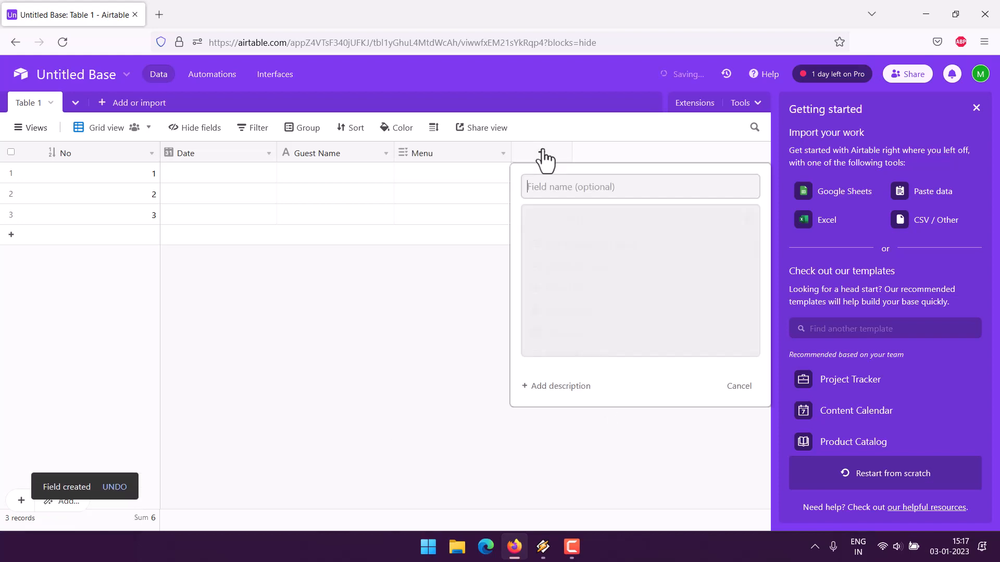
text(Menu )
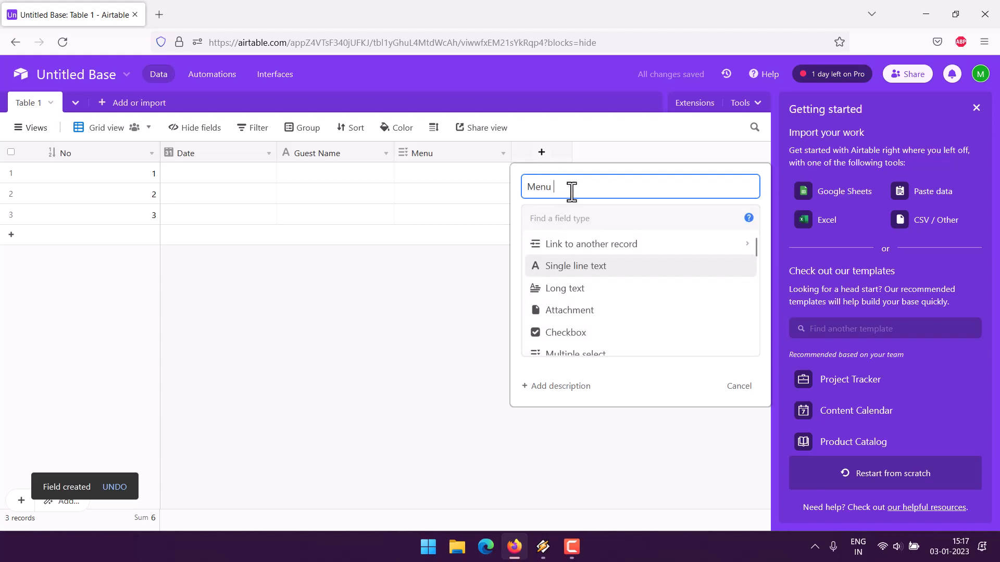
text(Item)
click(594, 266)
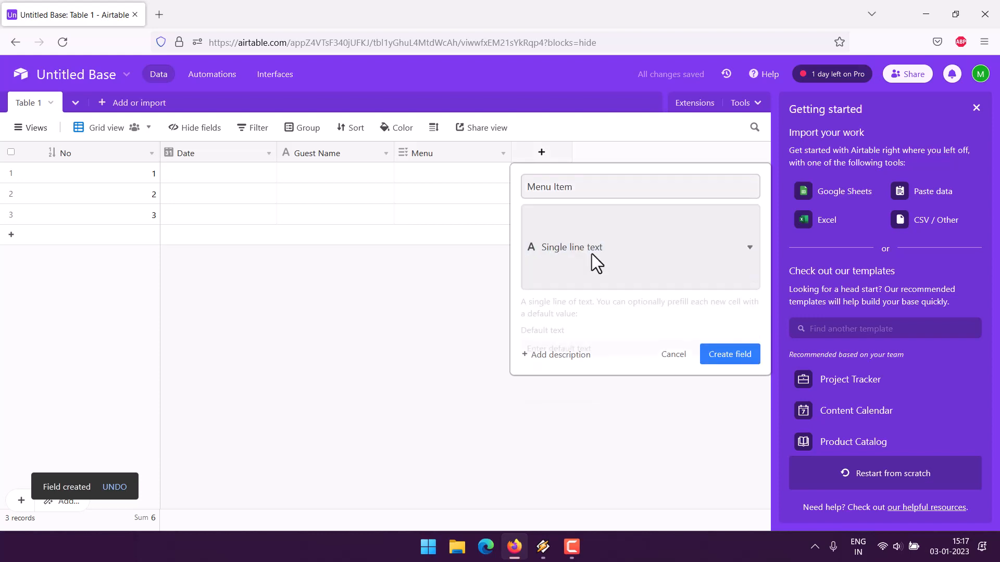
click(731, 321)
click(658, 153)
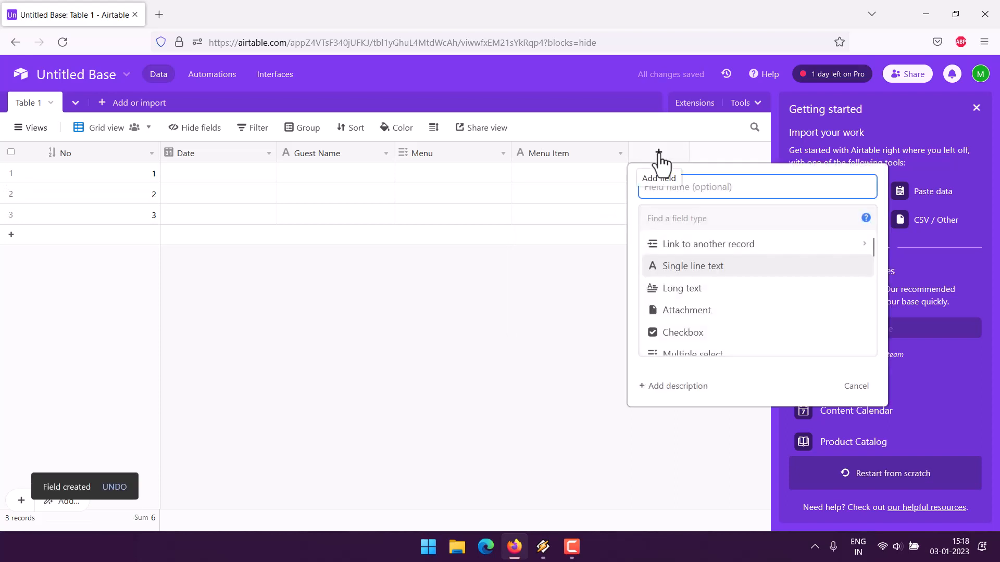
text(Note)
click(519, 273)
Step: Set the first record's date to January 3, 2023 and enter the guest's name
double_click(196, 174)
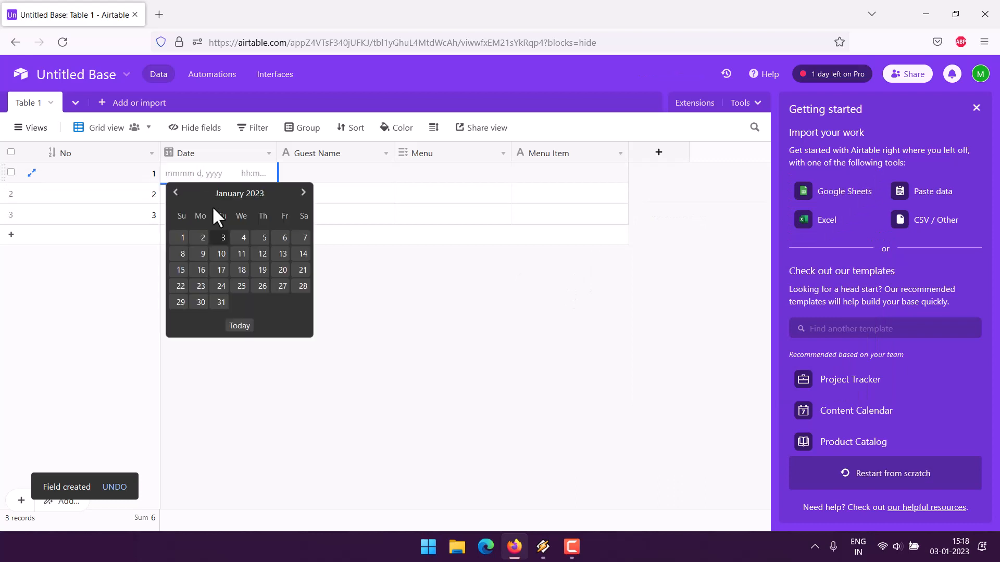
click(223, 237)
double_click(303, 176)
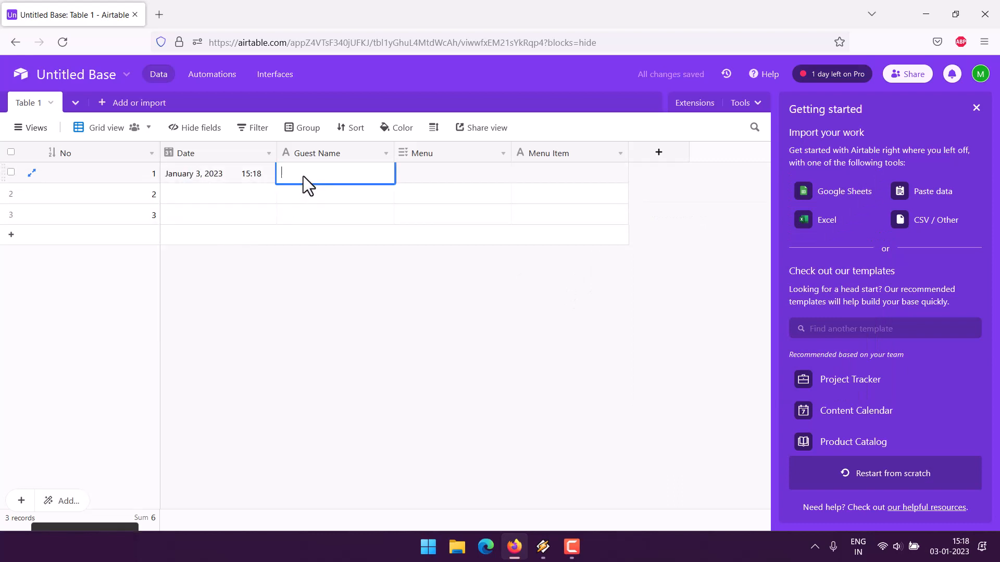
text(Aad)
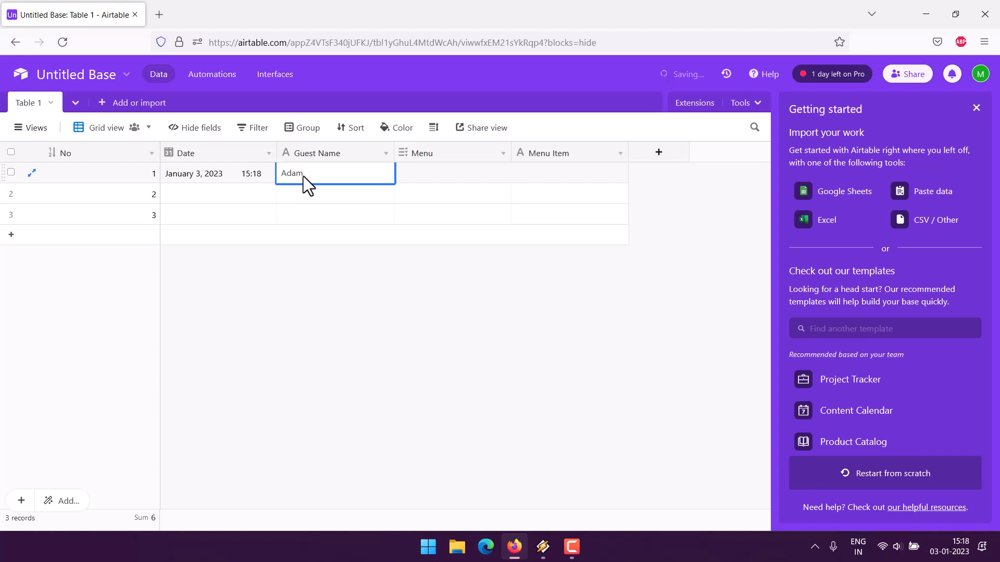
key(Tab)
Step: Choose the Starter option in the first record's Menu field
click(503, 172)
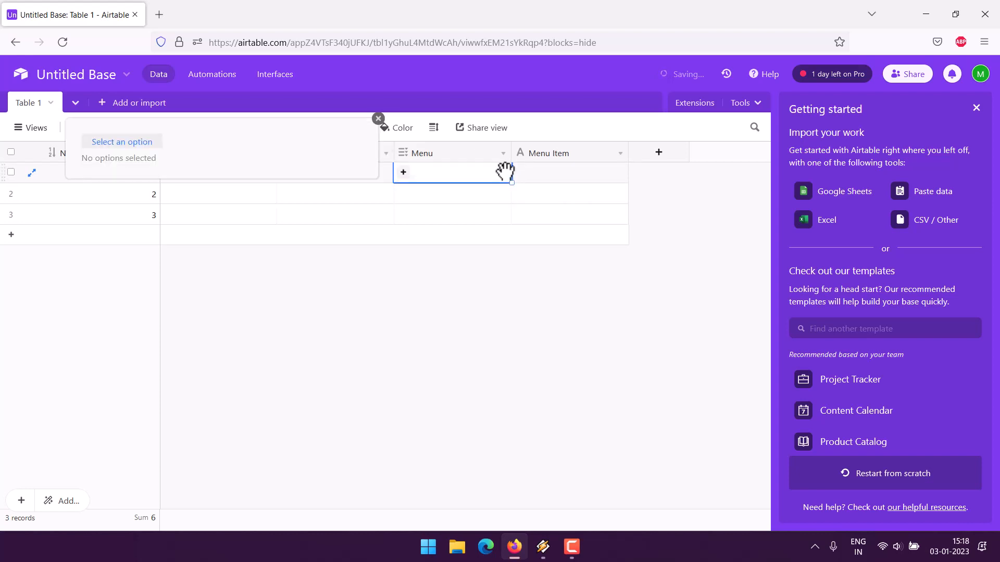
click(130, 144)
click(103, 165)
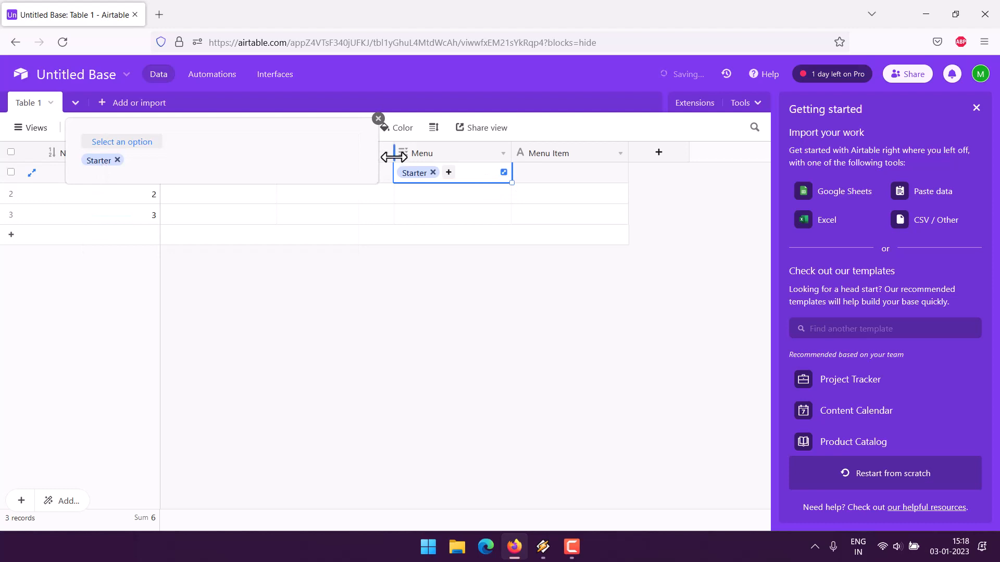
Step: Close the first record's Menu options and enter Manchurian as its Menu Item
click(378, 118)
double_click(541, 177)
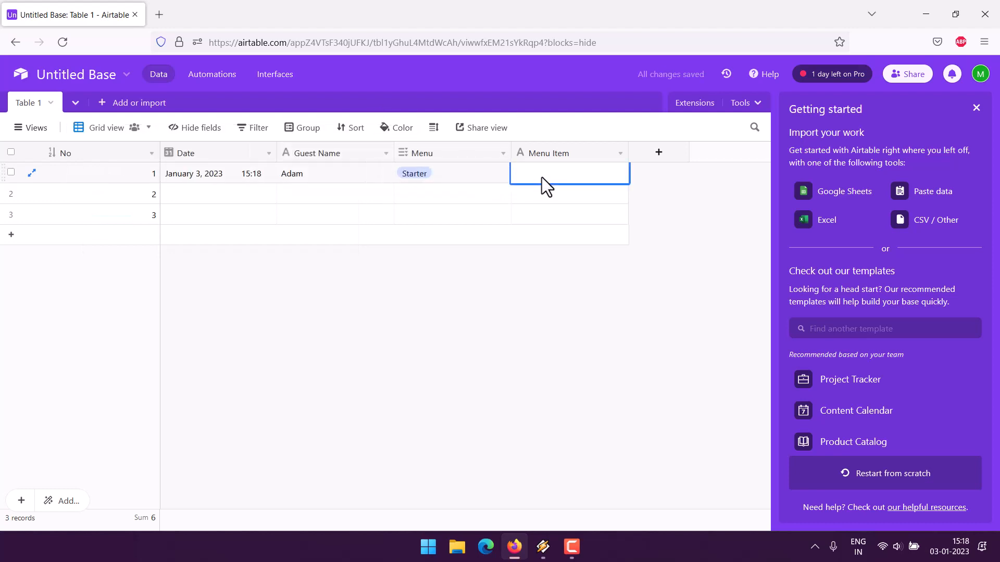
text(Cof)
Step: Add a single line text field named Notes after the Menu Item field
click(658, 152)
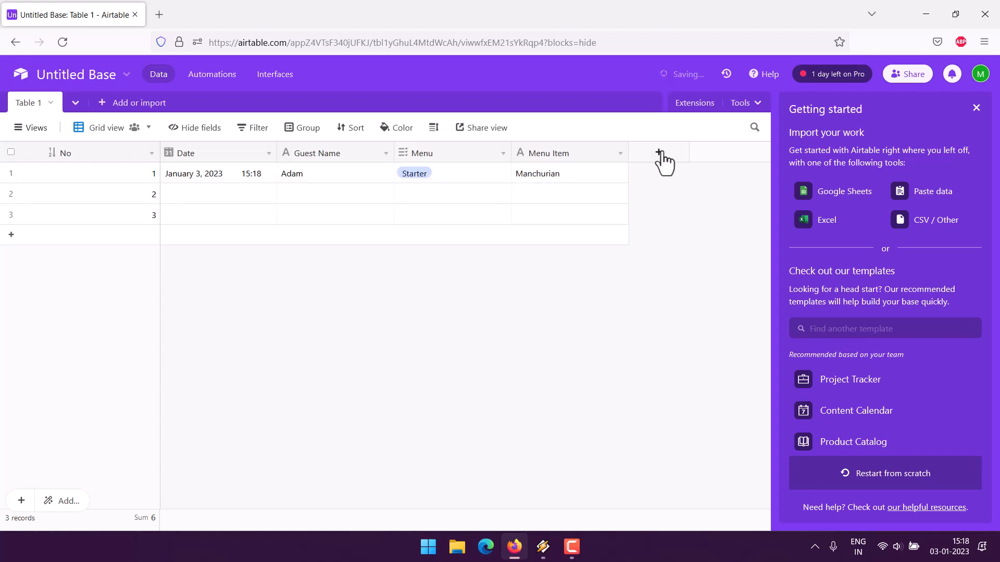
text(Notes)
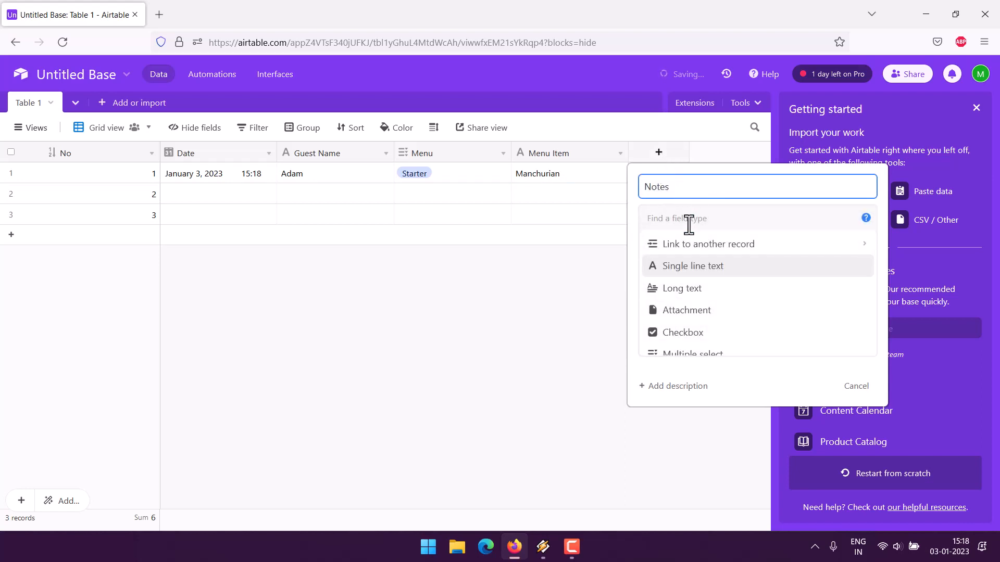
click(698, 269)
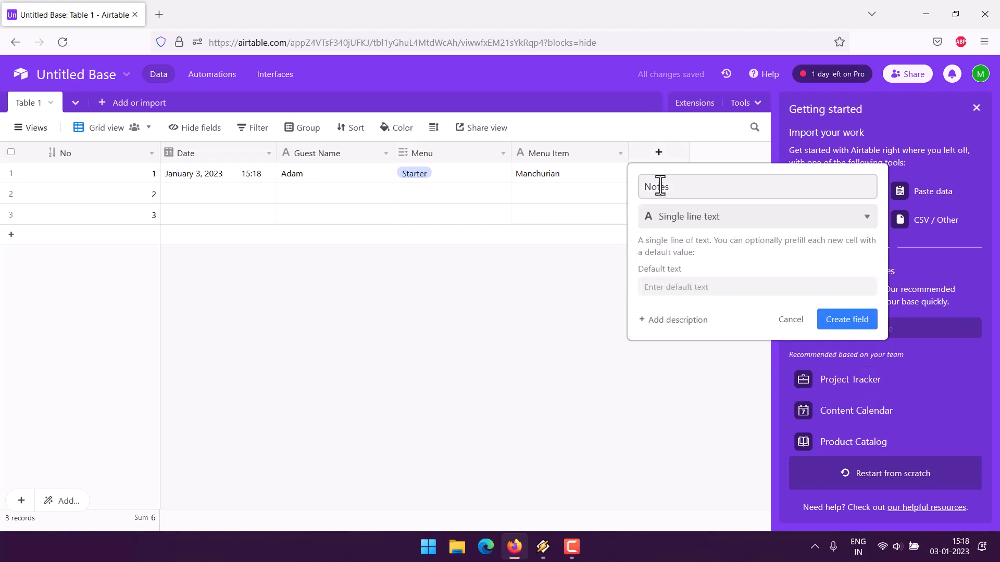
click(843, 320)
Step: Enter "Only single order" in the first record's Notes field
double_click(649, 172)
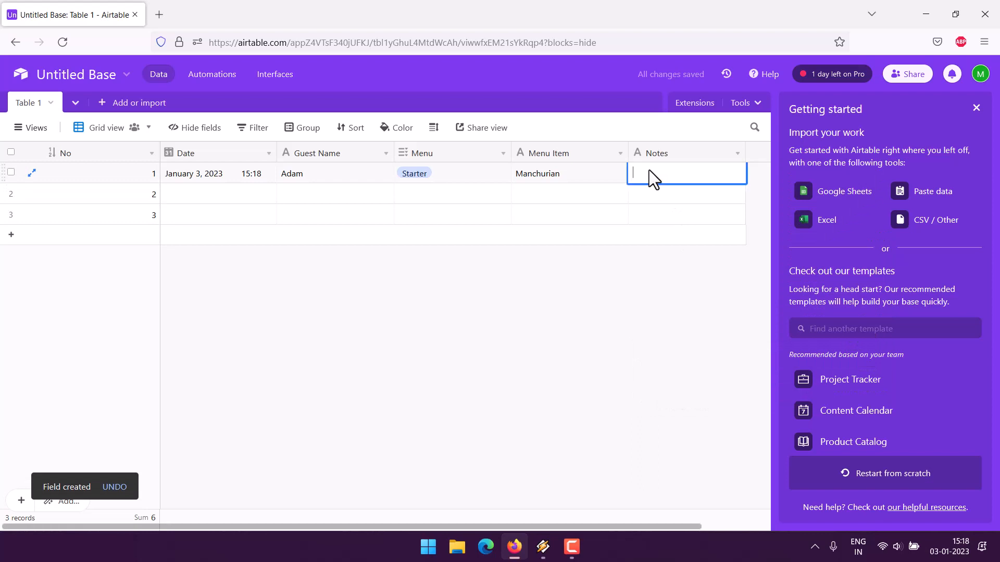
text(Ord)
text(y single order)
Step: Set the second record's date to January 4, 2023 and enter the guest's name
double_click(201, 195)
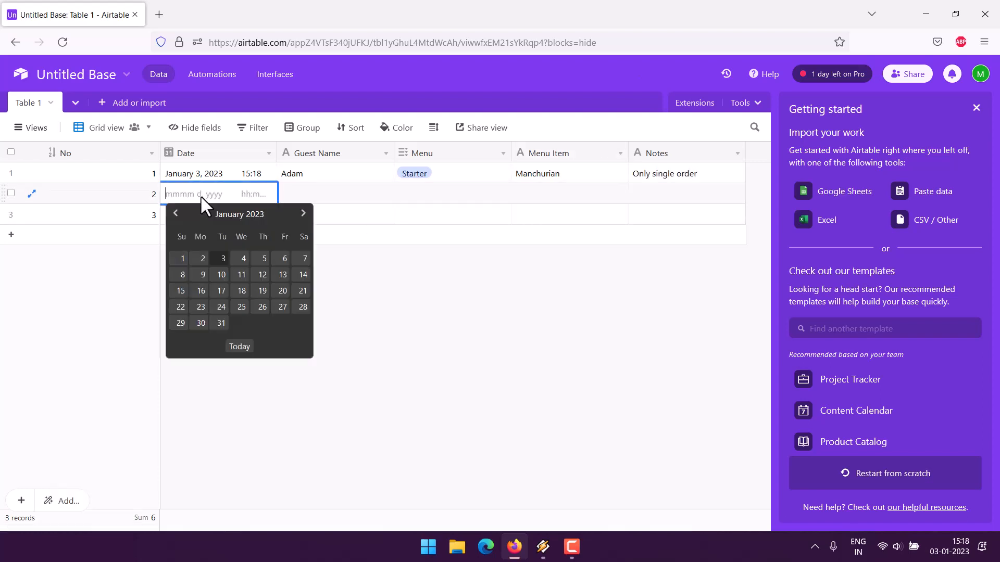
click(237, 258)
double_click(295, 198)
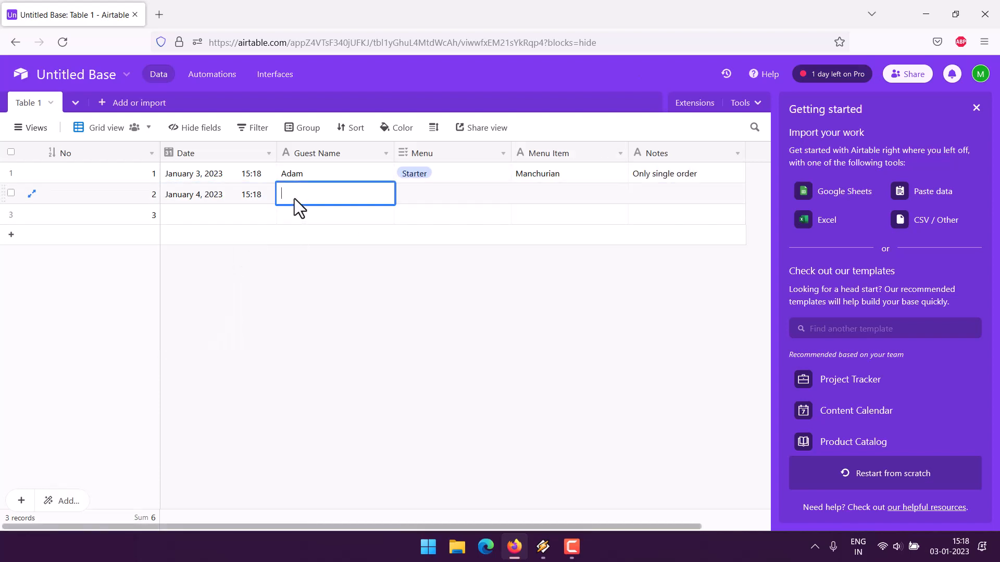
text(Anna)
Step: Choose the Side Dish option in the second record's Menu field
key(Tab)
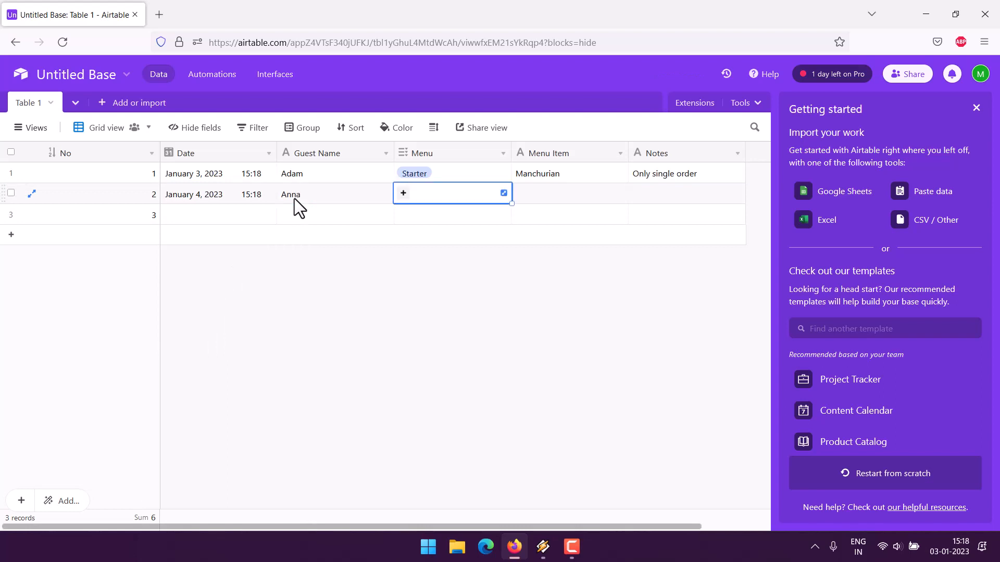
click(503, 198)
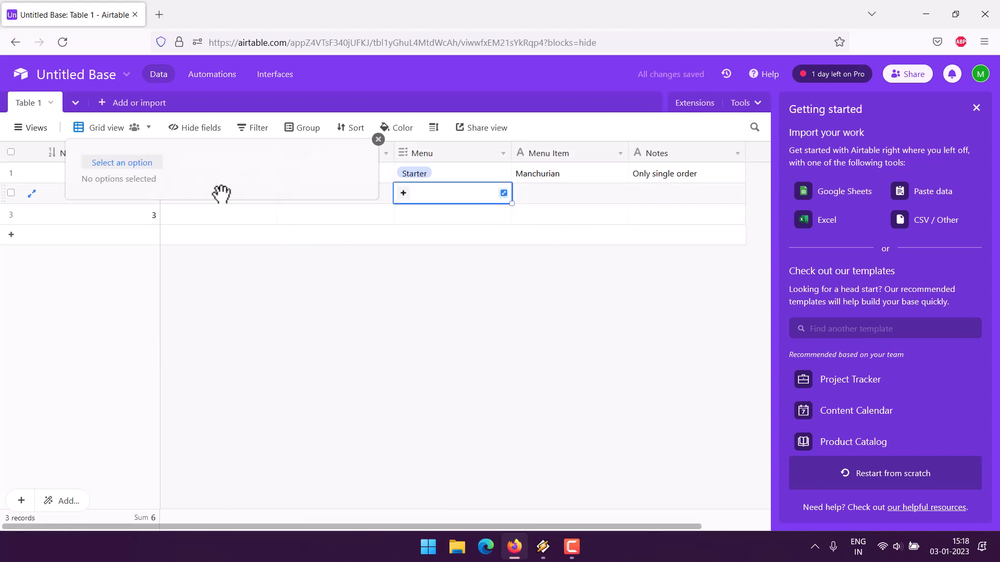
click(115, 218)
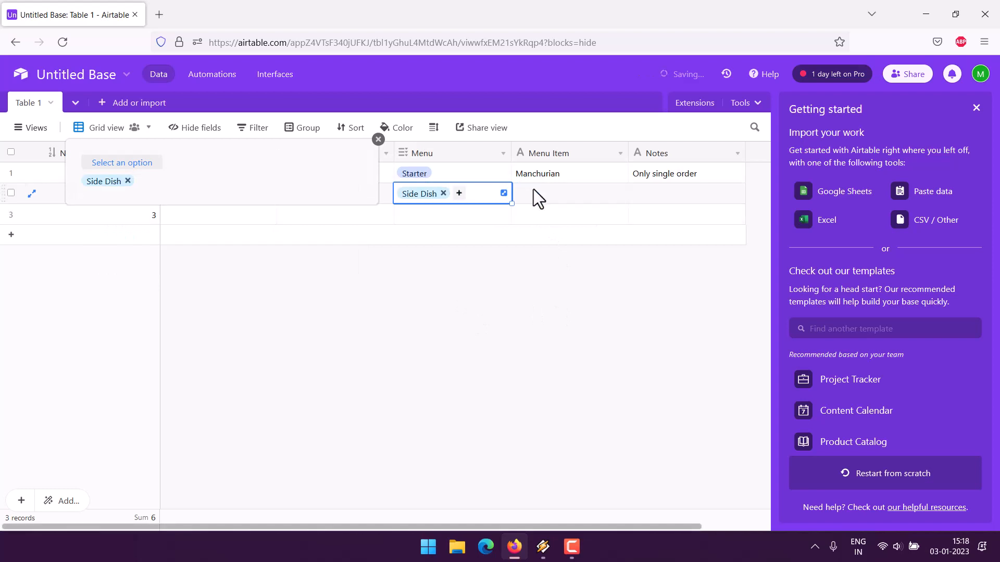
Step: Enter "Naan and Curry" as the second record's Menu Item and "Family order" as its note
click(549, 195)
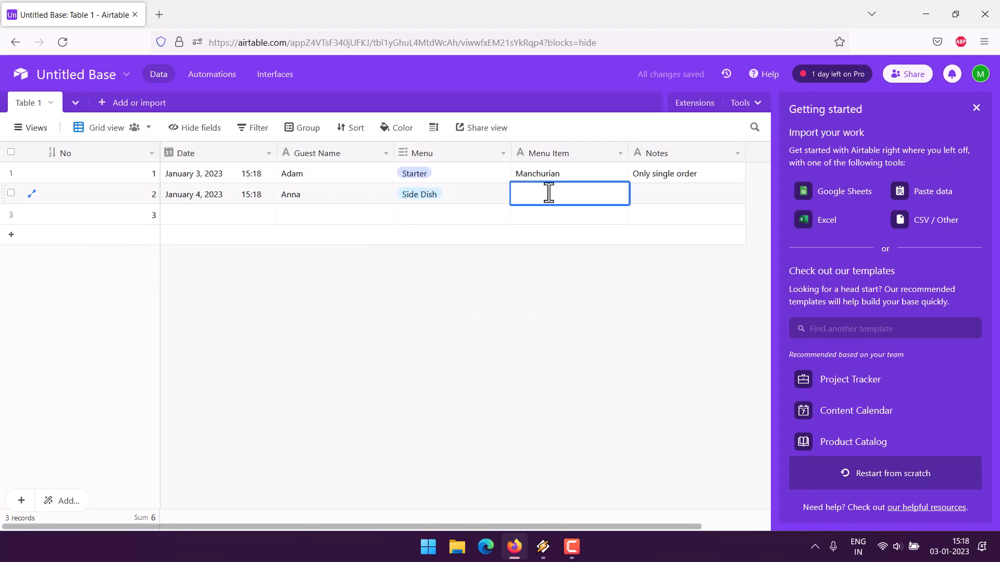
text(Naan and Curry)
key(Tab)
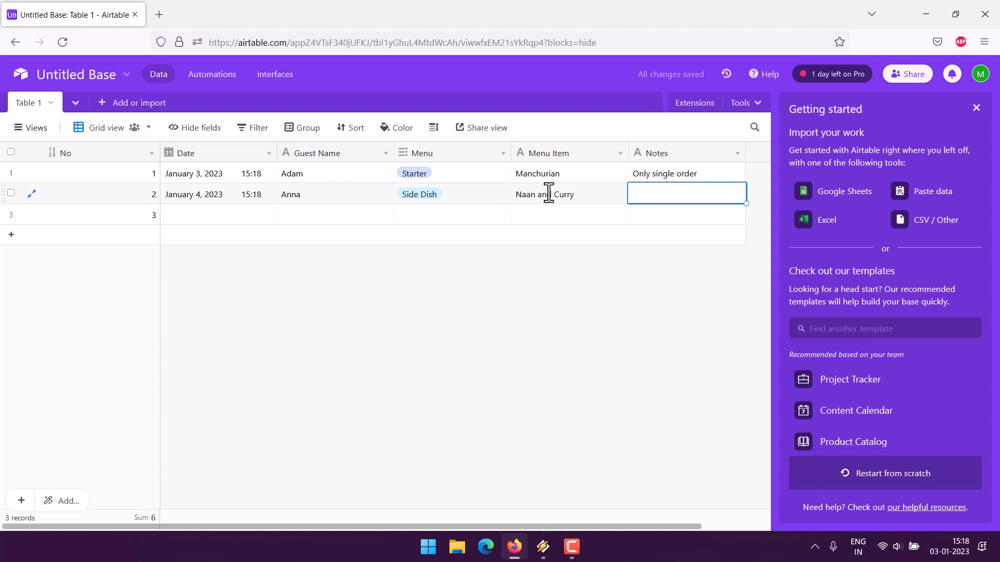
text(Family or)
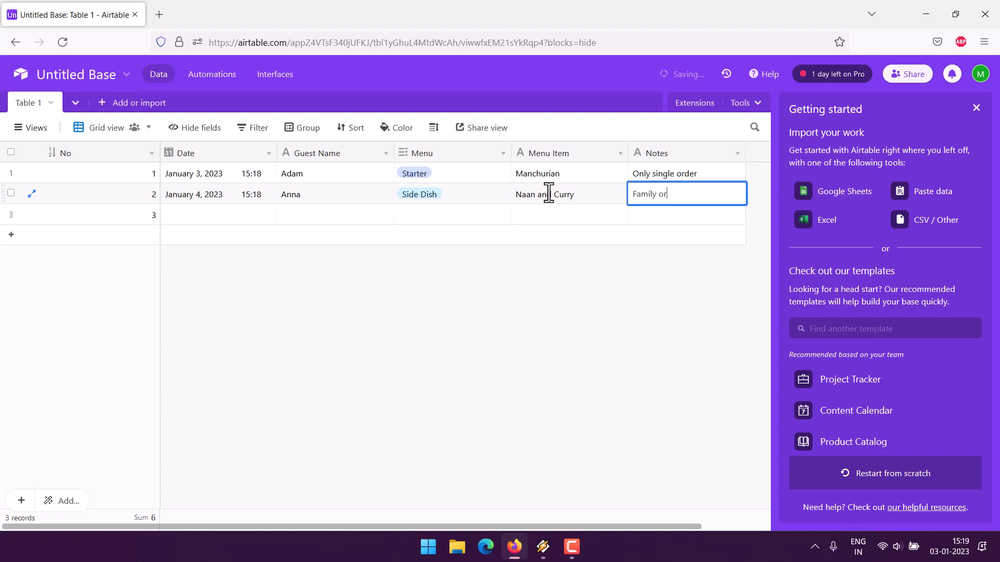
text(der)
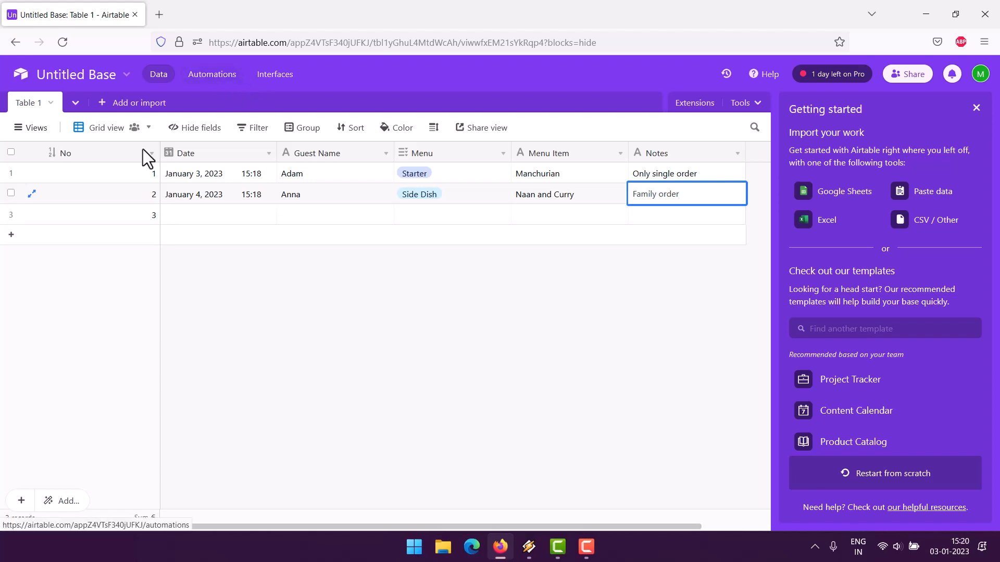
Step: Create a personal form view named "menu item tracker" for the table
click(20, 133)
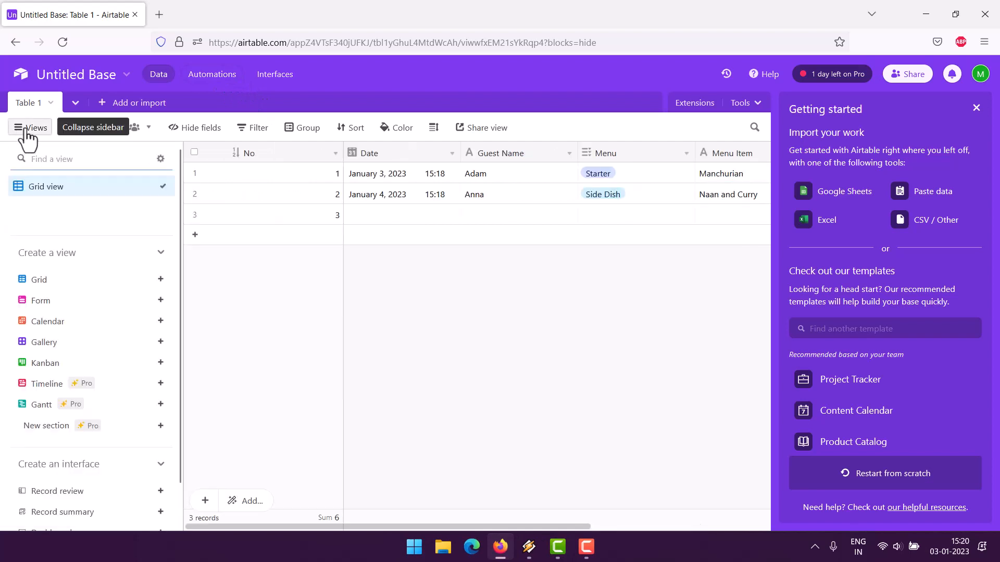
click(41, 306)
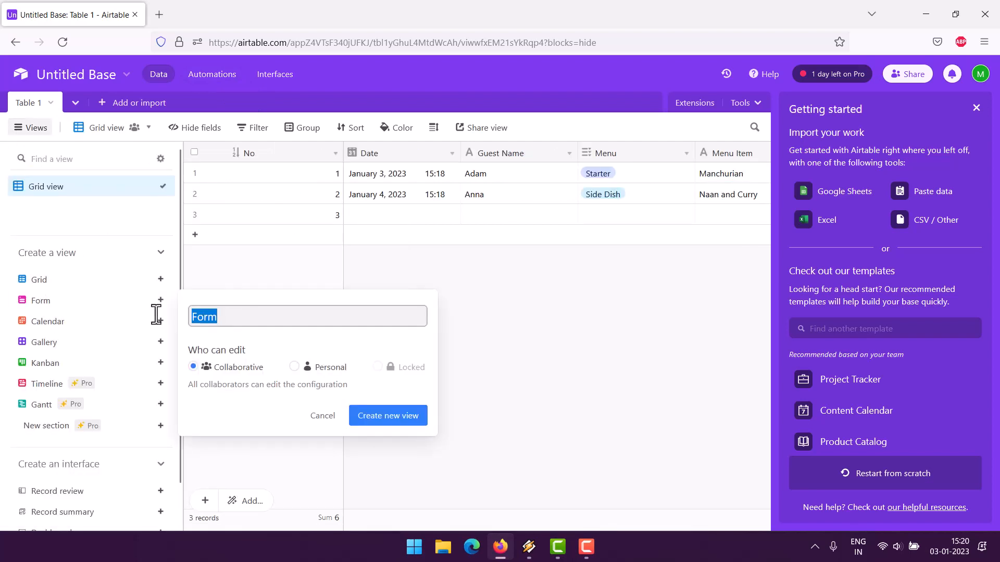
mouse_move(155, 313)
text(menu)
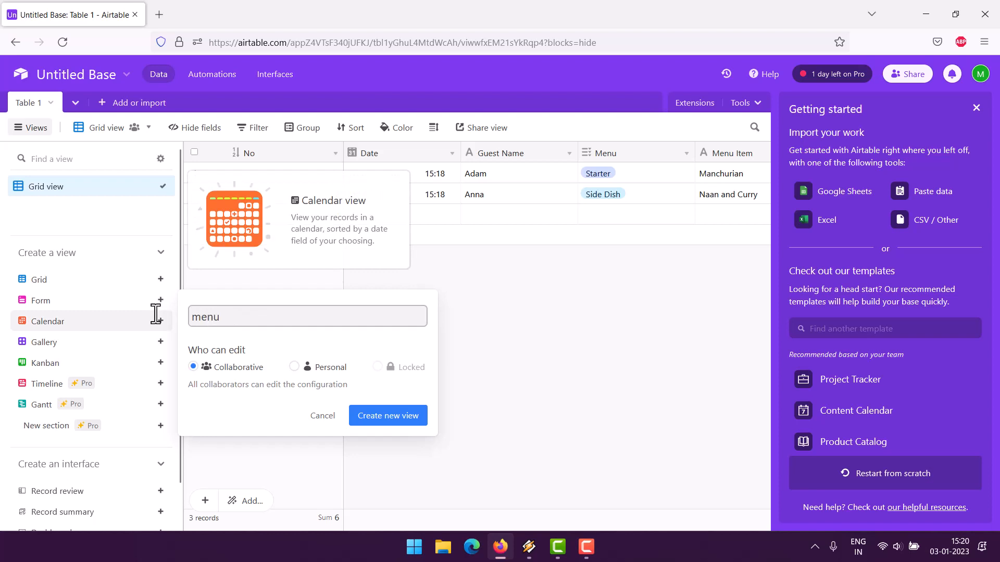
text( item tracker)
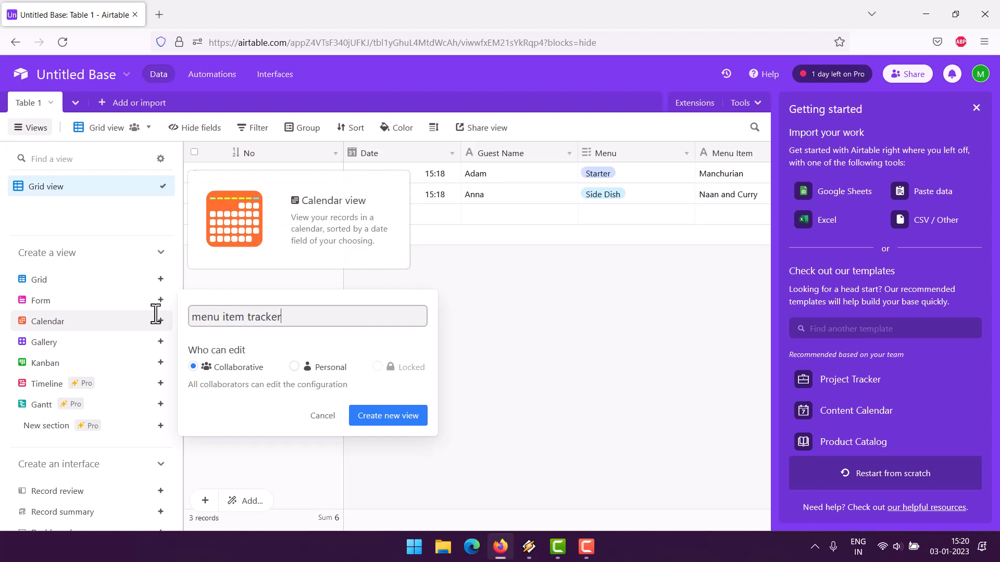
click(294, 367)
click(380, 419)
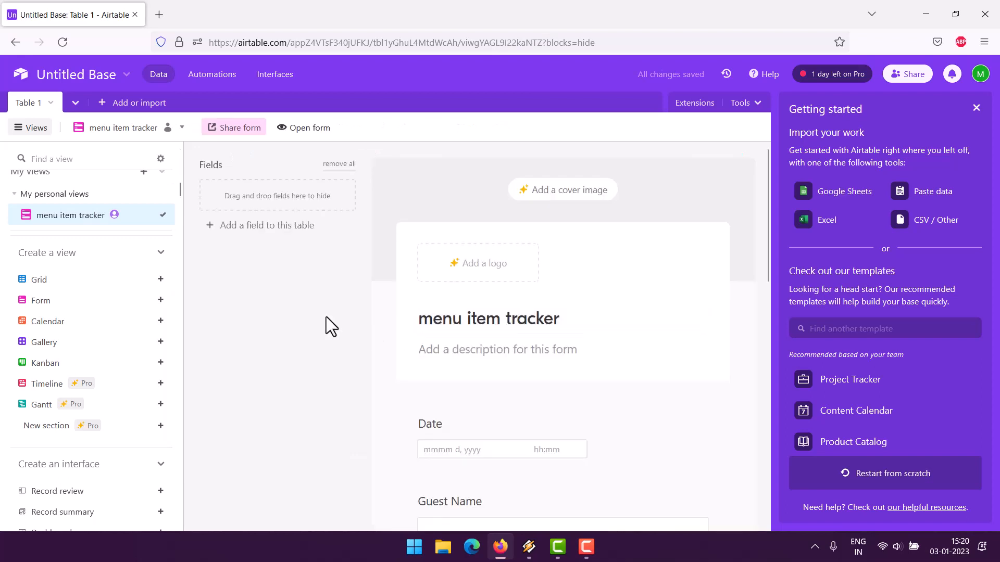
Step: Change the form's title to "Guest menu item tracker"
click(447, 325)
text(Guest)
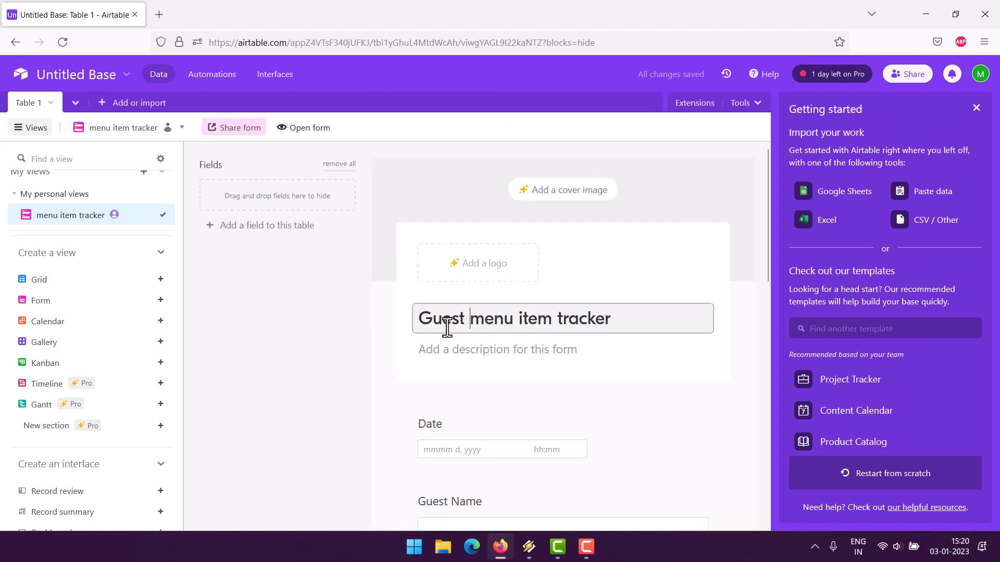
click(341, 347)
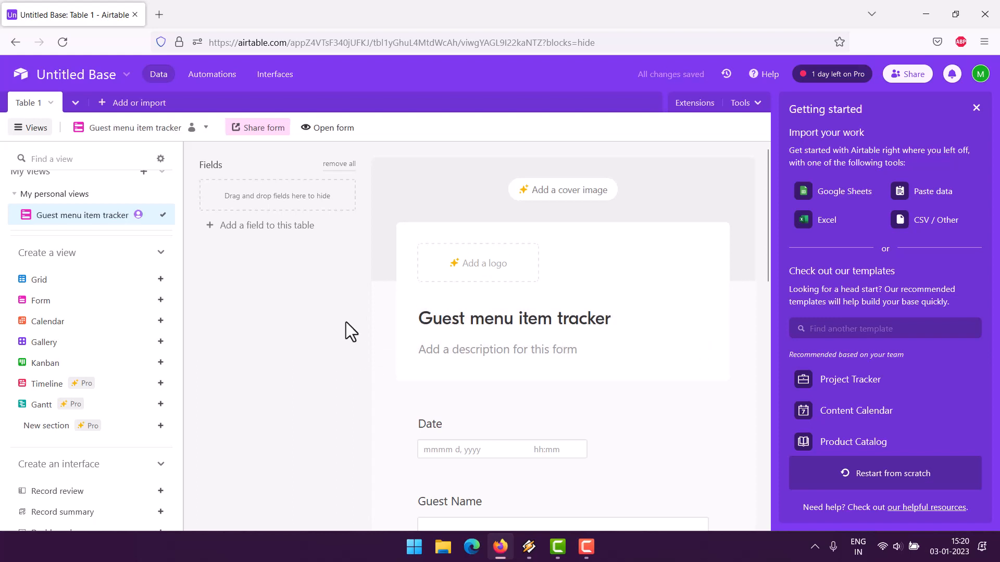
Step: Open the live form, set its date to January 5, 2023 and enter the guest's full name
click(328, 128)
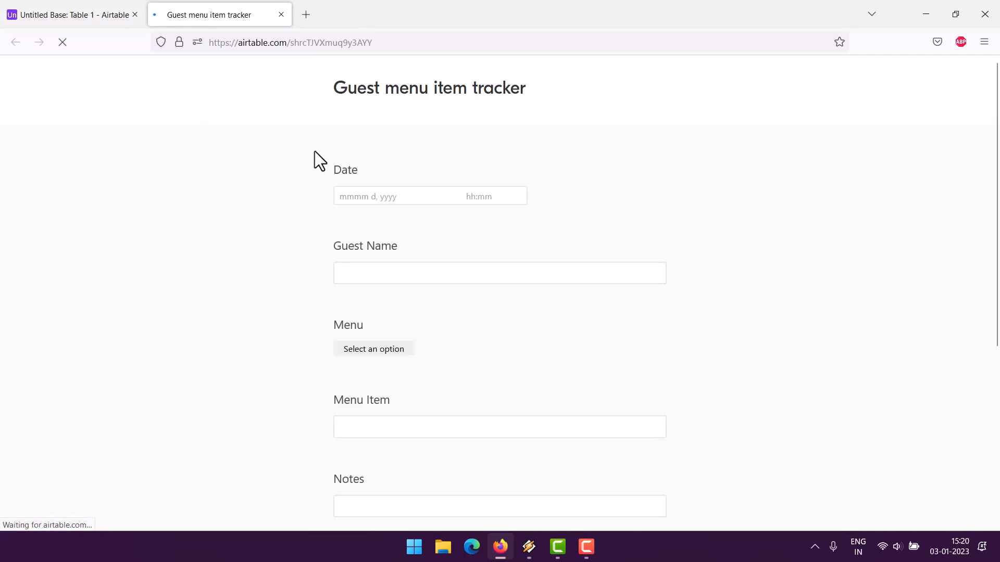
click(351, 201)
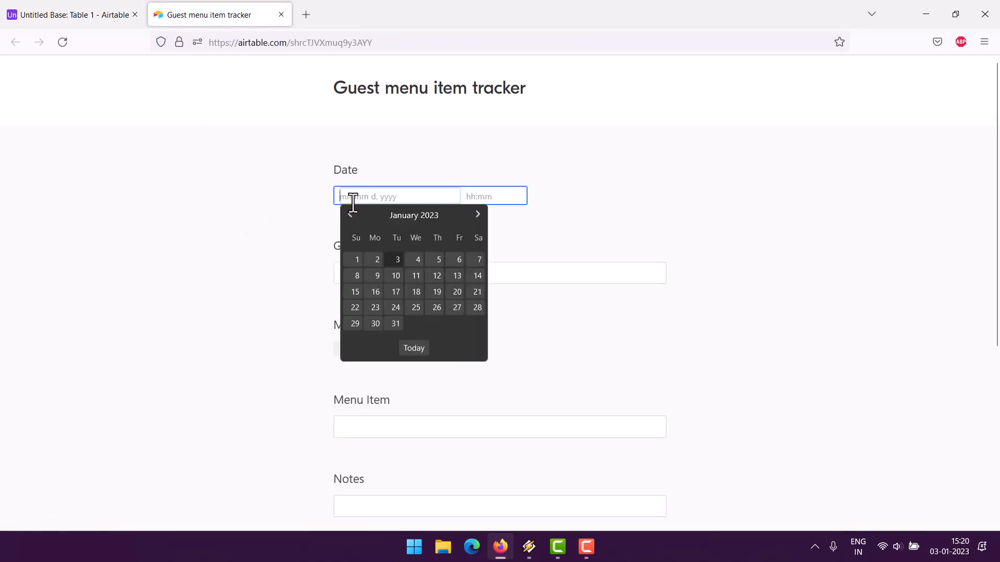
click(431, 257)
click(381, 268)
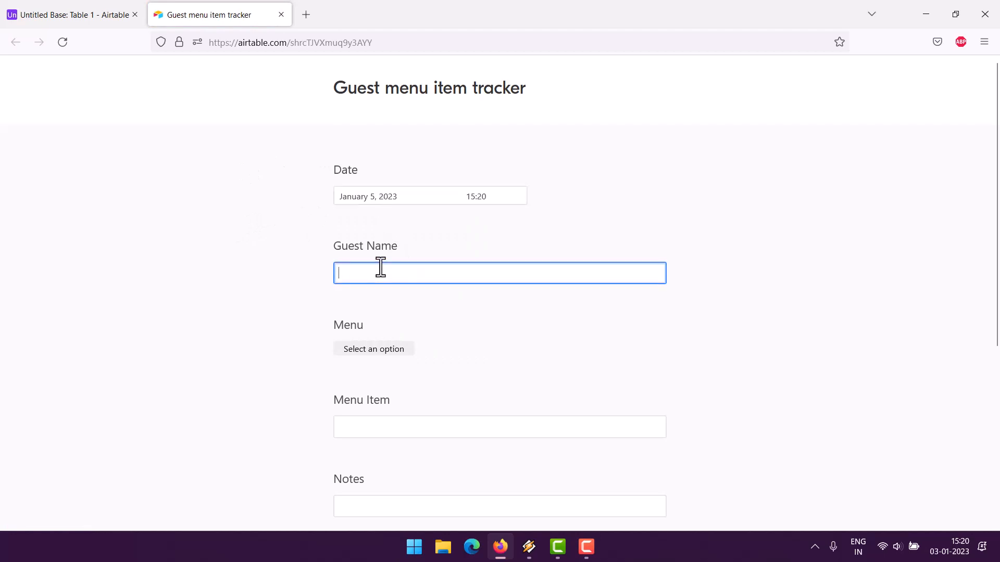
text(ane doe)
Step: Choose Main Dish as the form's Menu option and enter "Beans and Biryani" as the Menu Item
key(Tab)
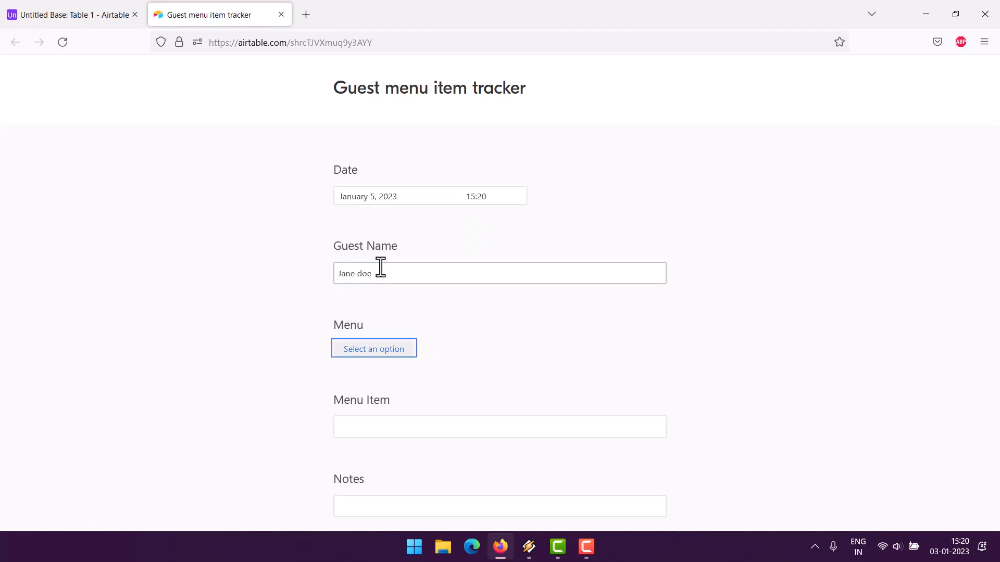
click(388, 350)
click(368, 421)
click(369, 418)
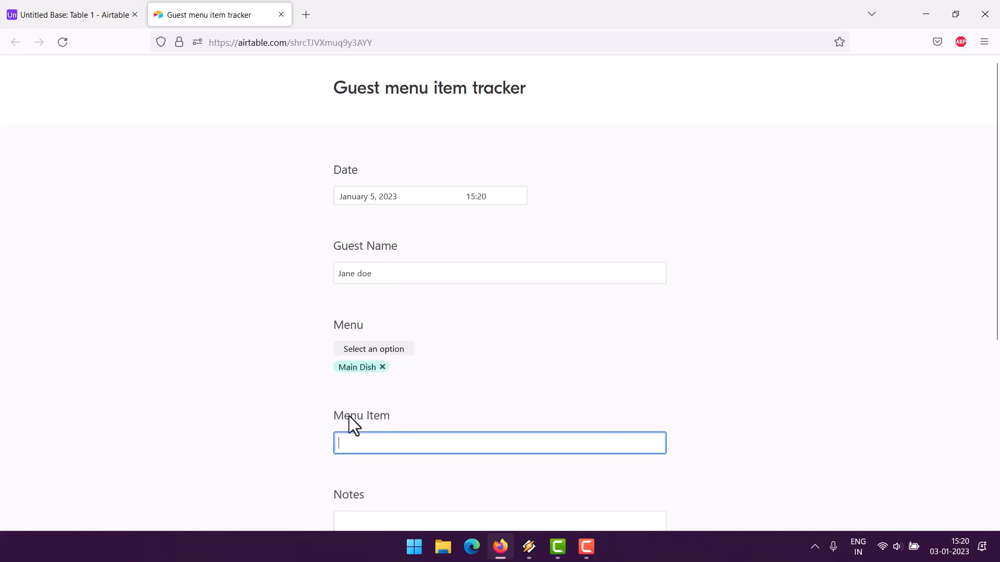
scroll(260, 325, down, 2)
text(Beans )
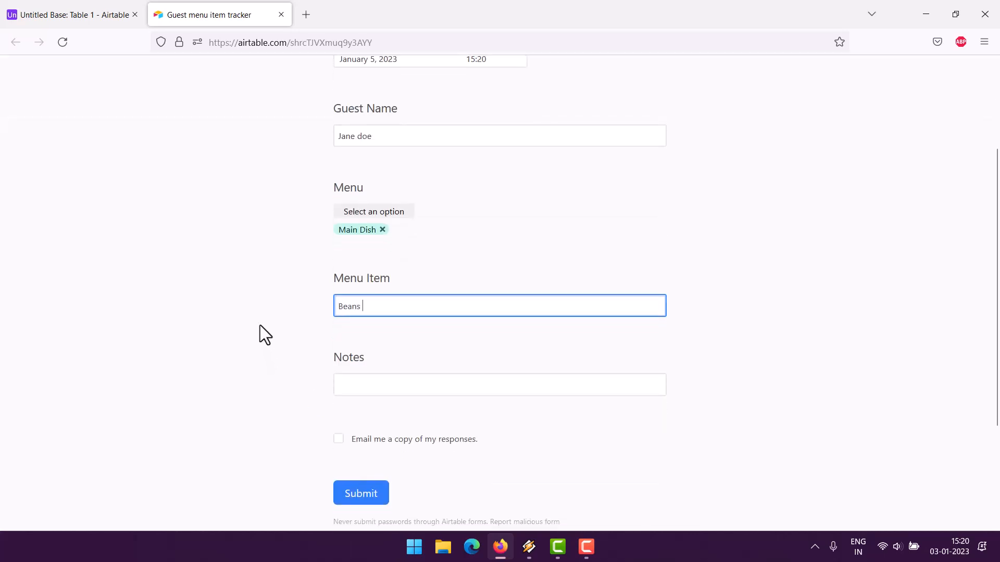
text(and Biryani)
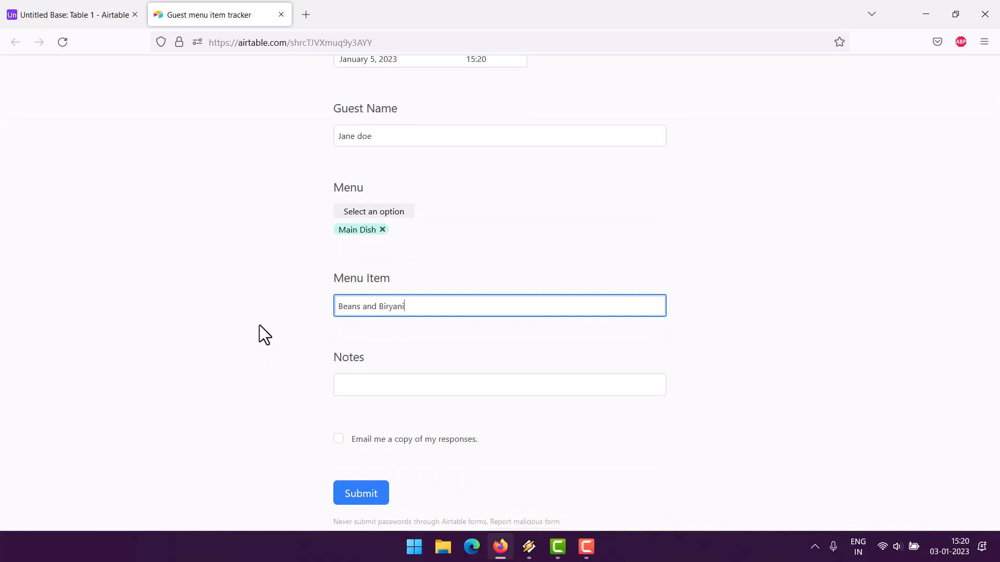
Step: Enter "Family of 4" in the form's Notes field and submit the form
click(354, 382)
text(Family)
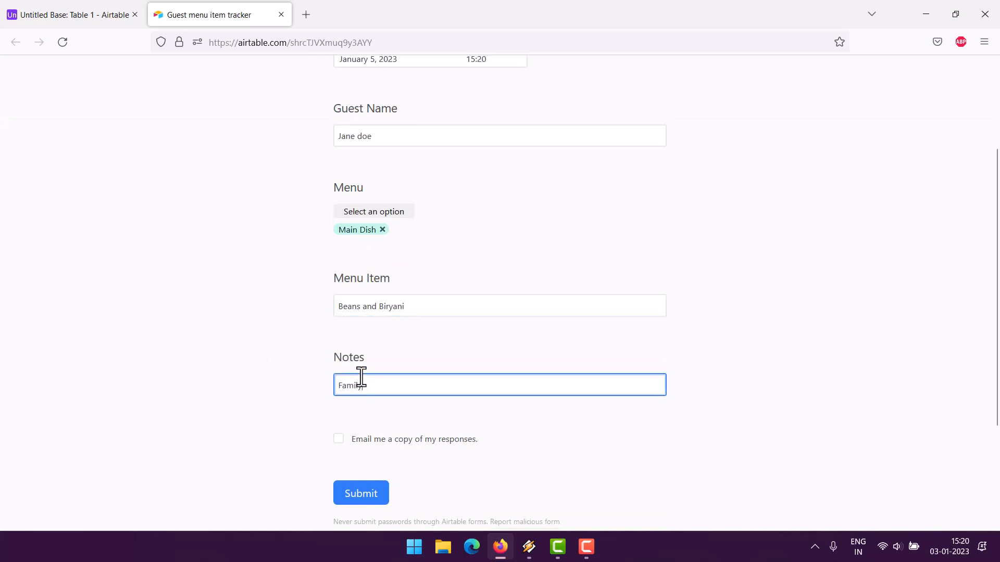
text( of 4)
click(366, 492)
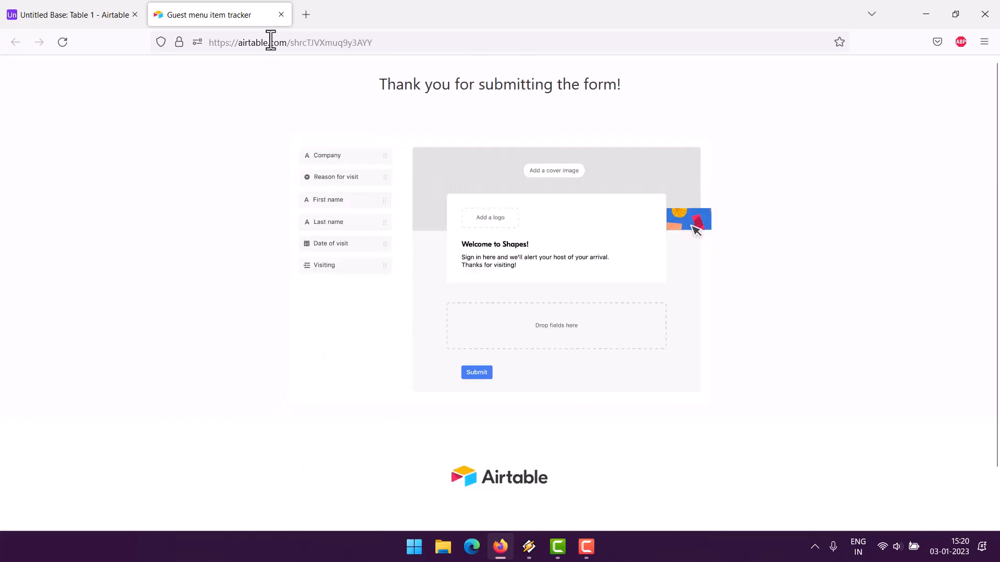
Step: Close the submitted form's page and return to the table's Grid view to check the new record
click(281, 15)
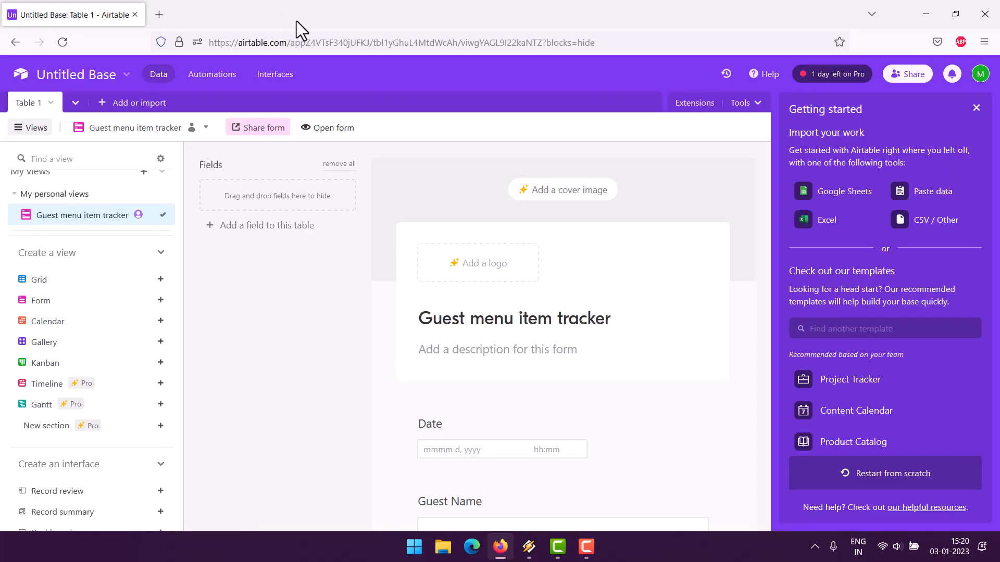
click(20, 131)
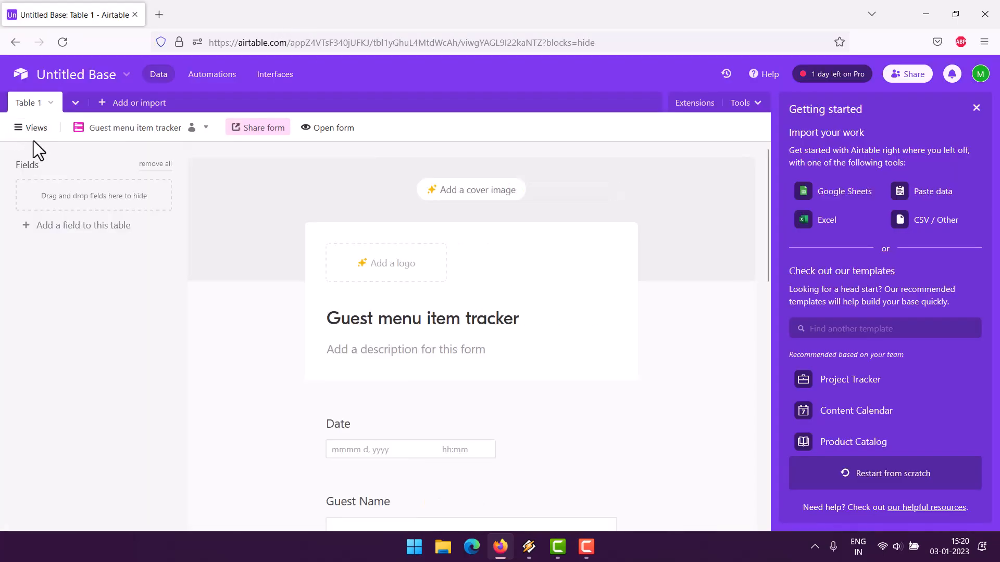
click(24, 130)
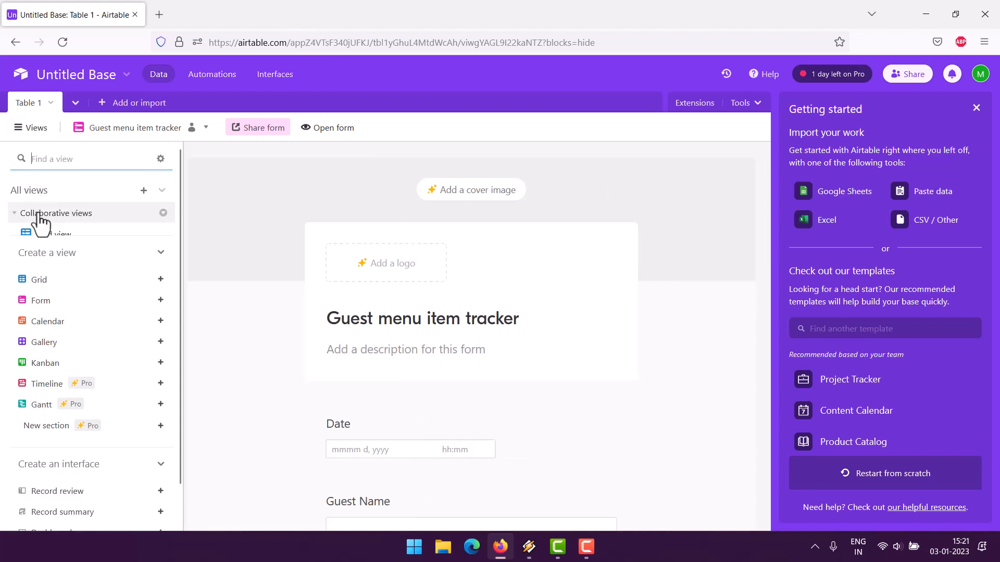
click(27, 234)
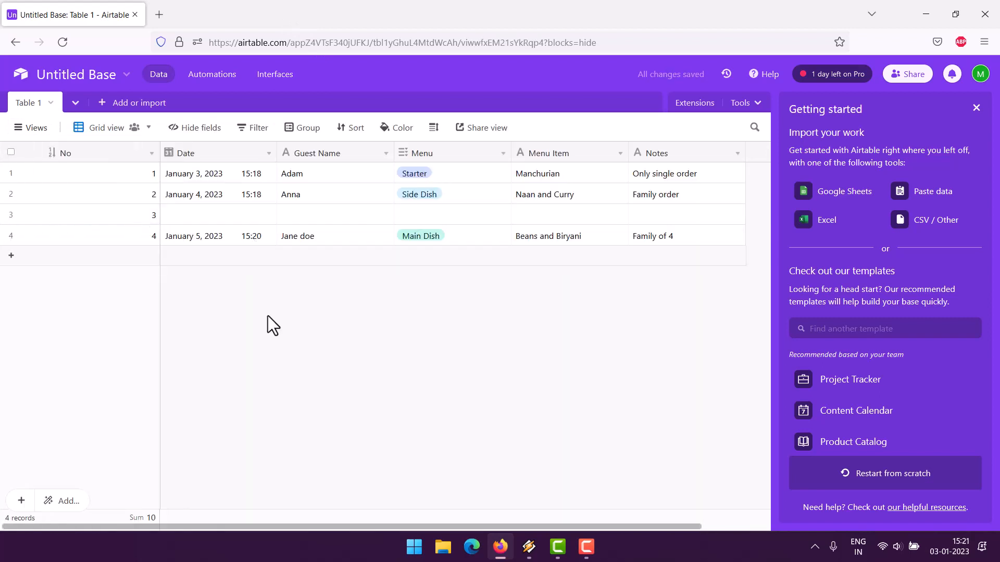